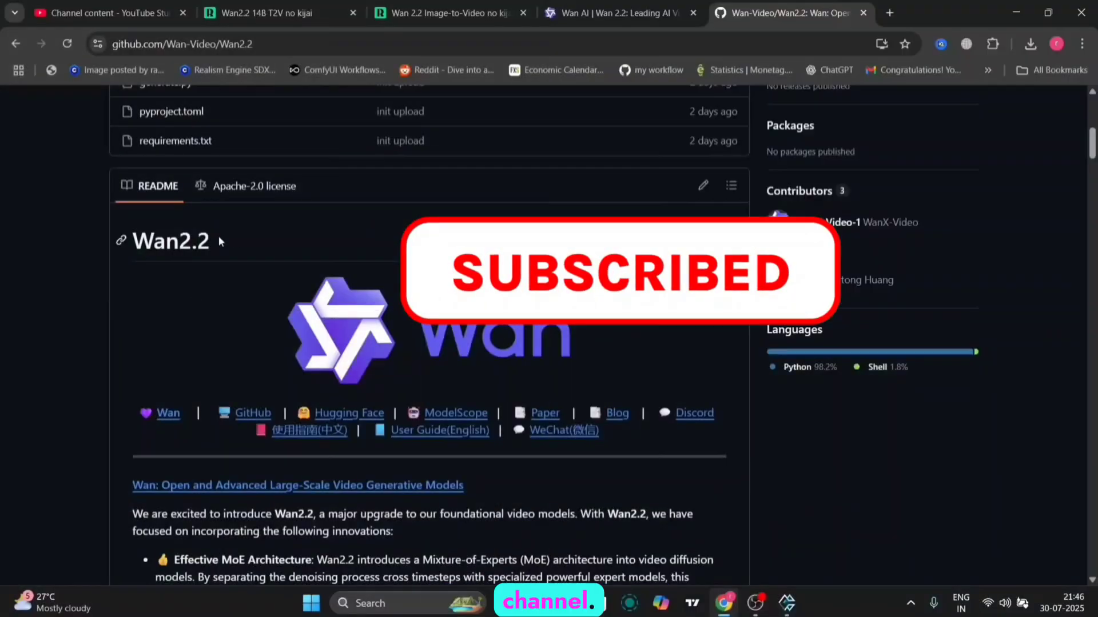
# Step: Read the Wan2.2 README introduction and its points on MoE architecture, cinematic aesthetics and complex motion generation
pyautogui.scroll(-4, 74, 402)
pyautogui.moveTo(126, 245); pyautogui.dragTo(477, 251)
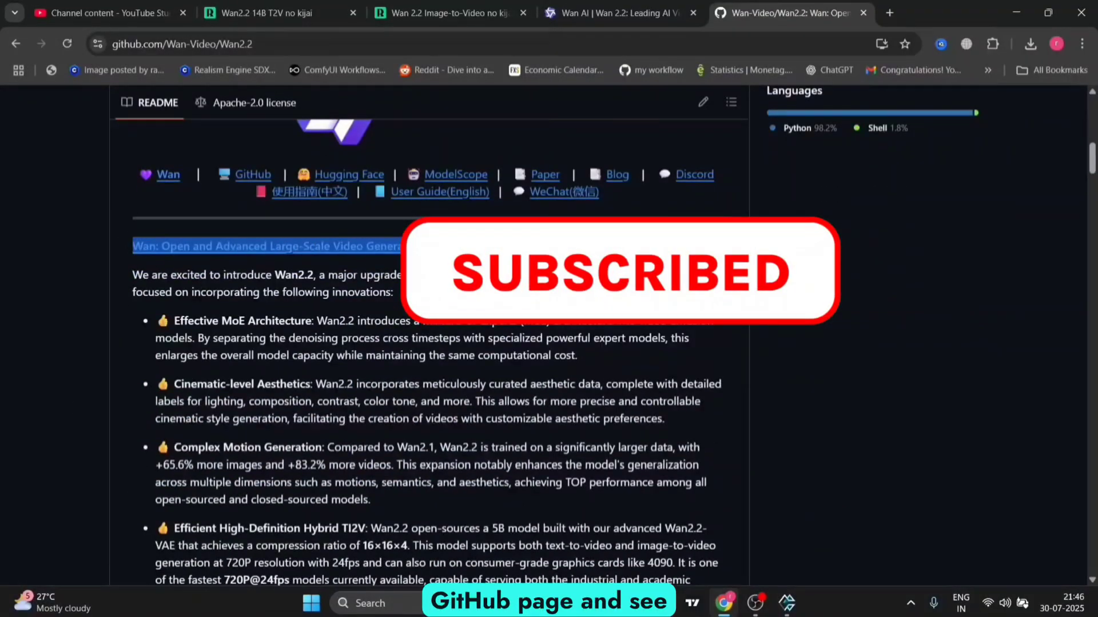
pyautogui.click(233, 313)
pyautogui.moveTo(174, 319); pyautogui.dragTo(555, 360)
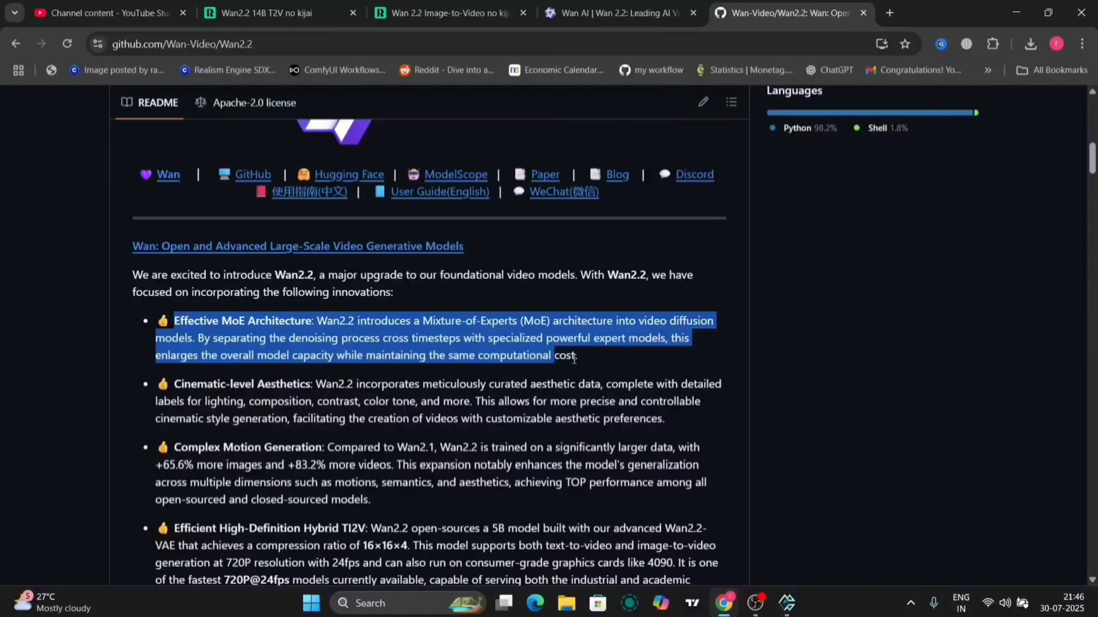
pyautogui.click(574, 359)
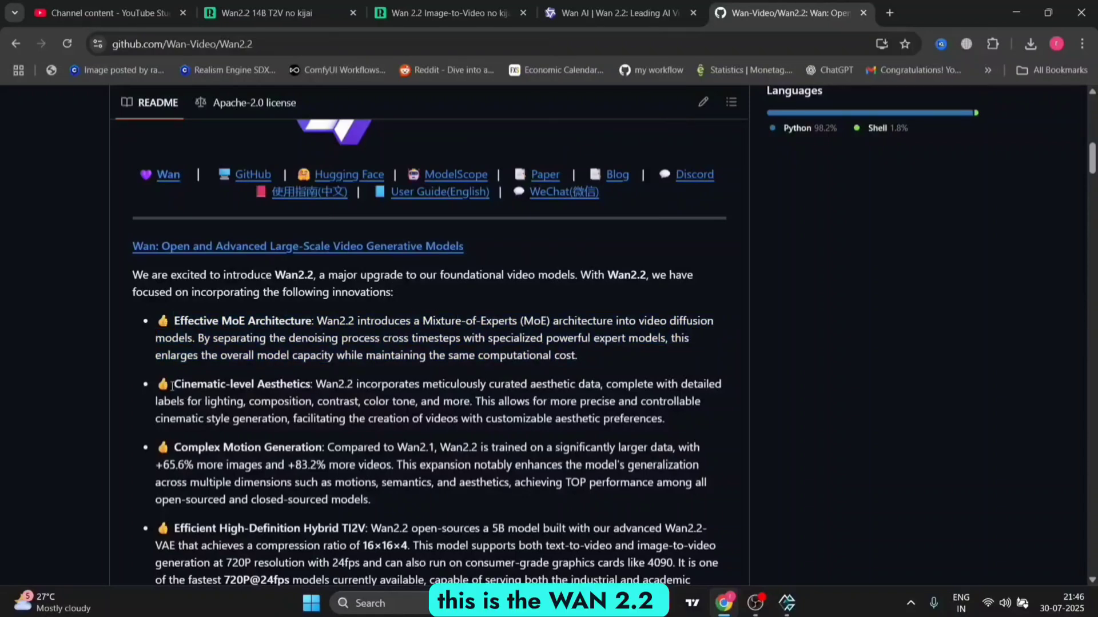
pyautogui.moveTo(173, 384); pyautogui.dragTo(558, 423)
pyautogui.click(441, 523)
pyautogui.click(434, 502)
# Step: Read the README's Efficient High-Definition Hybrid TI2V point about the 5B model and view the video demo
pyautogui.scroll(-3, 435, 502)
pyautogui.moveTo(176, 359); pyautogui.dragTo(346, 355)
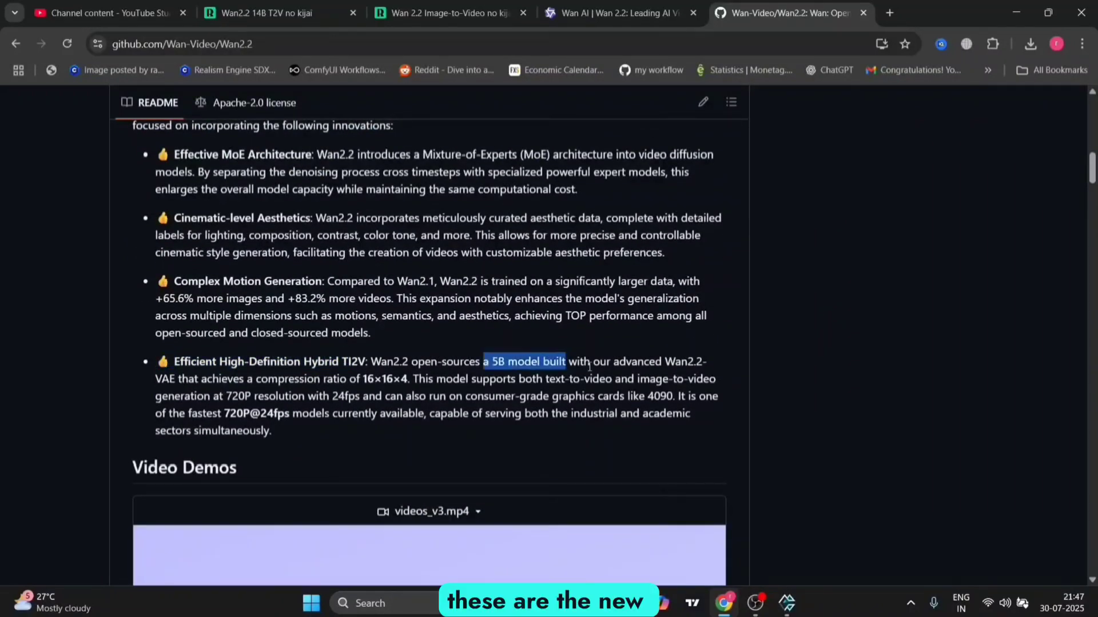
pyautogui.moveTo(589, 366); pyautogui.dragTo(660, 367)
pyautogui.click(552, 443)
pyautogui.scroll(-5, 551, 442)
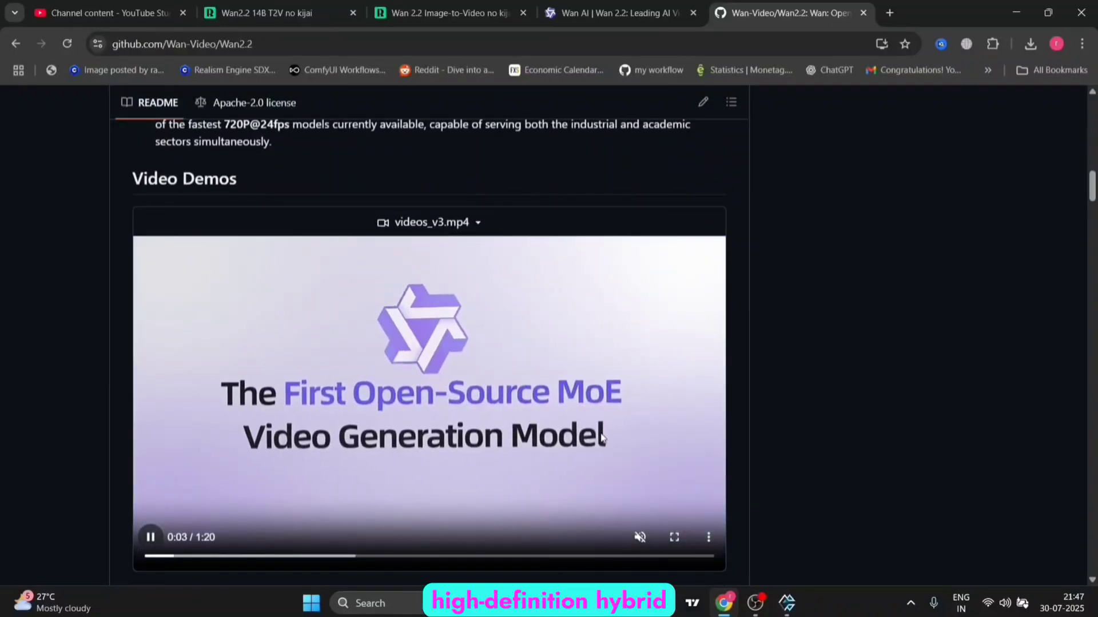
pyautogui.scroll(-6, 600, 438)
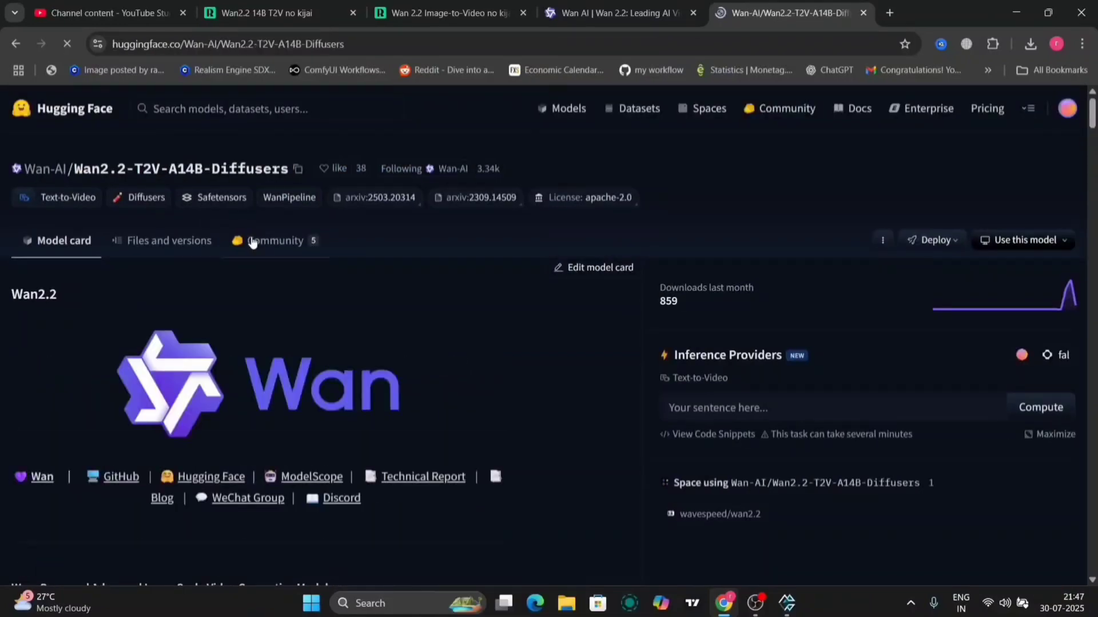
# Step: View the Wan2.2-T2V-A14B-Diffusers file list, search Hugging Face for "kijai" and browse the files of the WanVideo_comfy repository
pyautogui.click(167, 240)
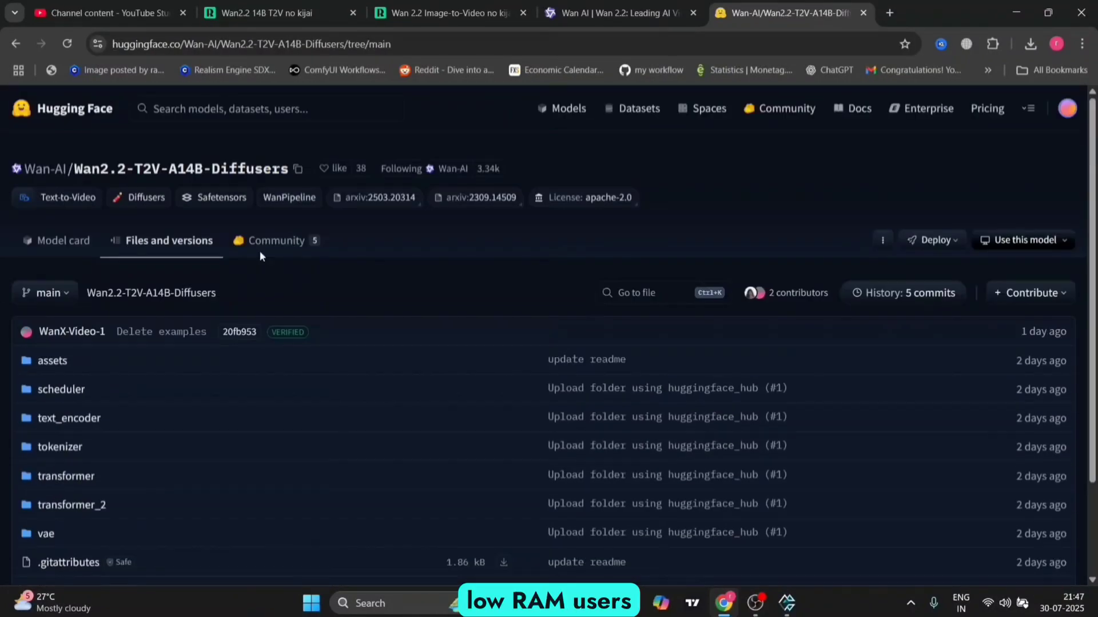
pyautogui.click(304, 107)
pyautogui.write('kijai')
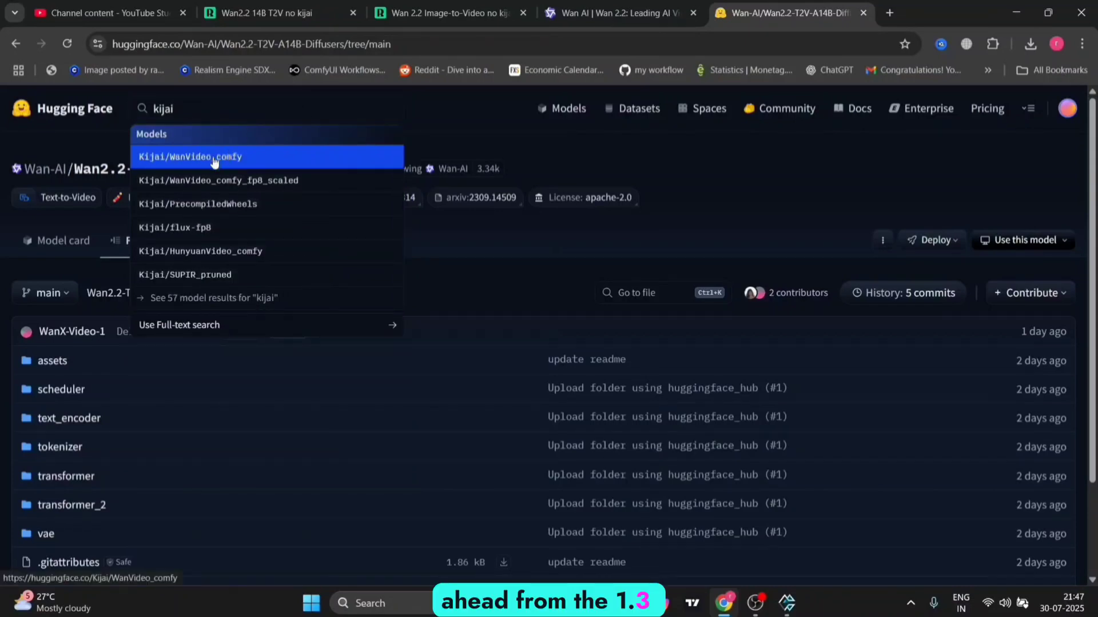
pyautogui.click(214, 163)
pyautogui.click(195, 245)
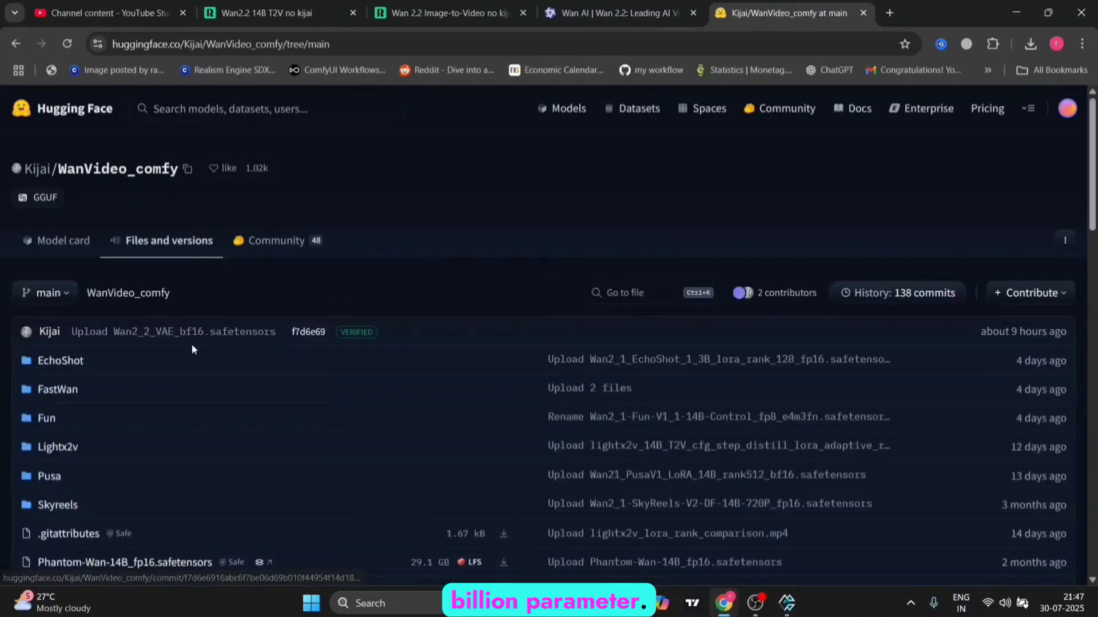
pyautogui.scroll(-3, 191, 344)
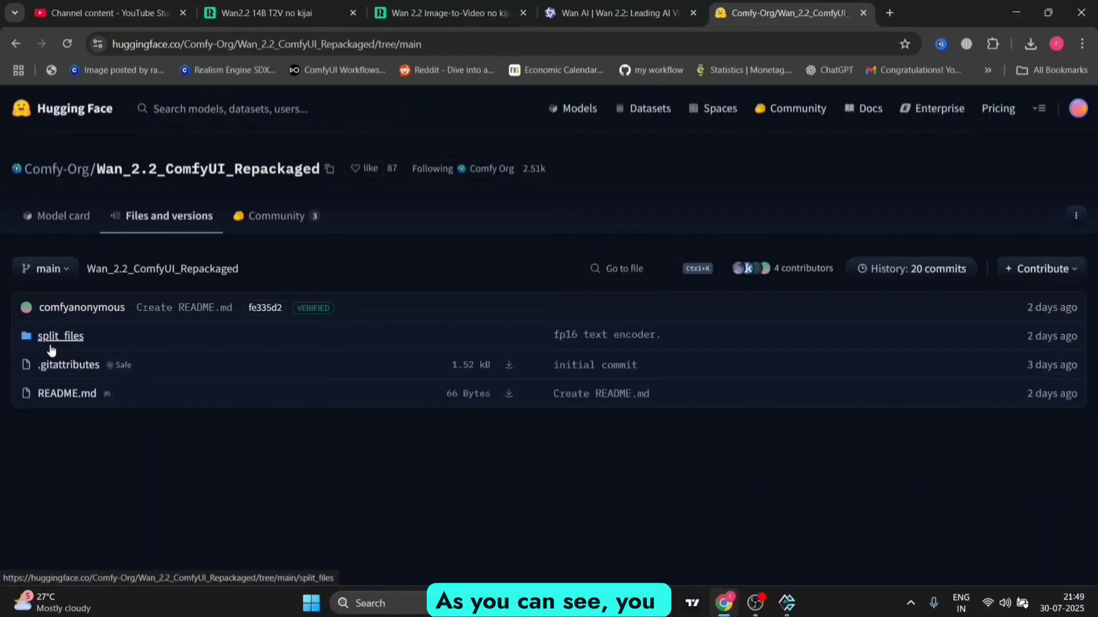
# Step: Open the diffusion_models folder inside split_files of Wan_2.2_ComfyUI_Repackaged and look through its model files
pyautogui.click(60, 343)
pyautogui.click(77, 343)
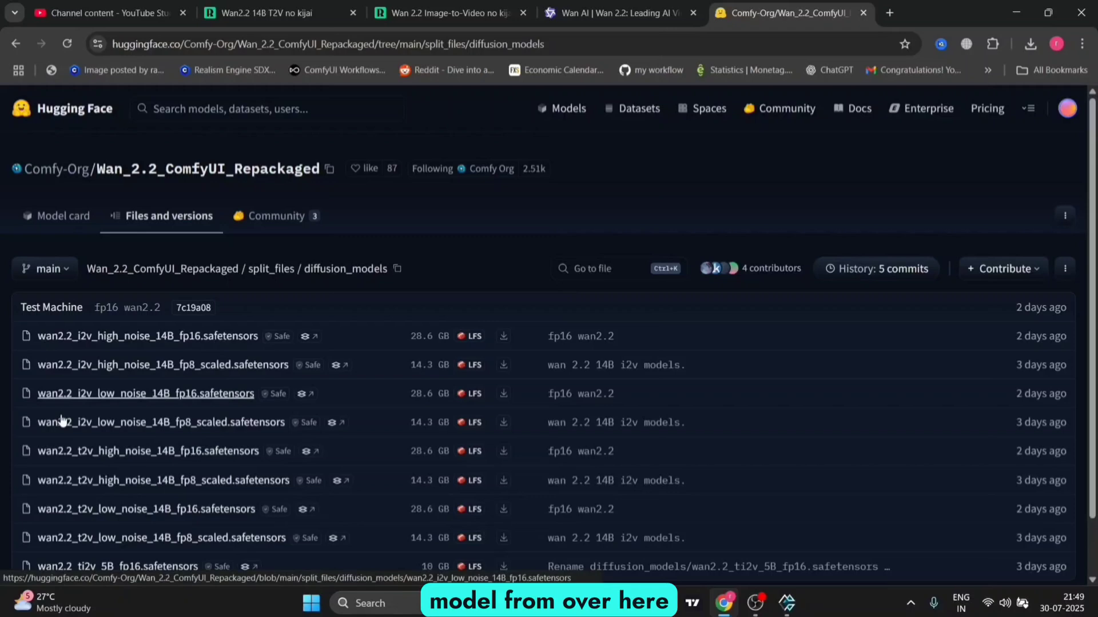
pyautogui.scroll(-1, 145, 462)
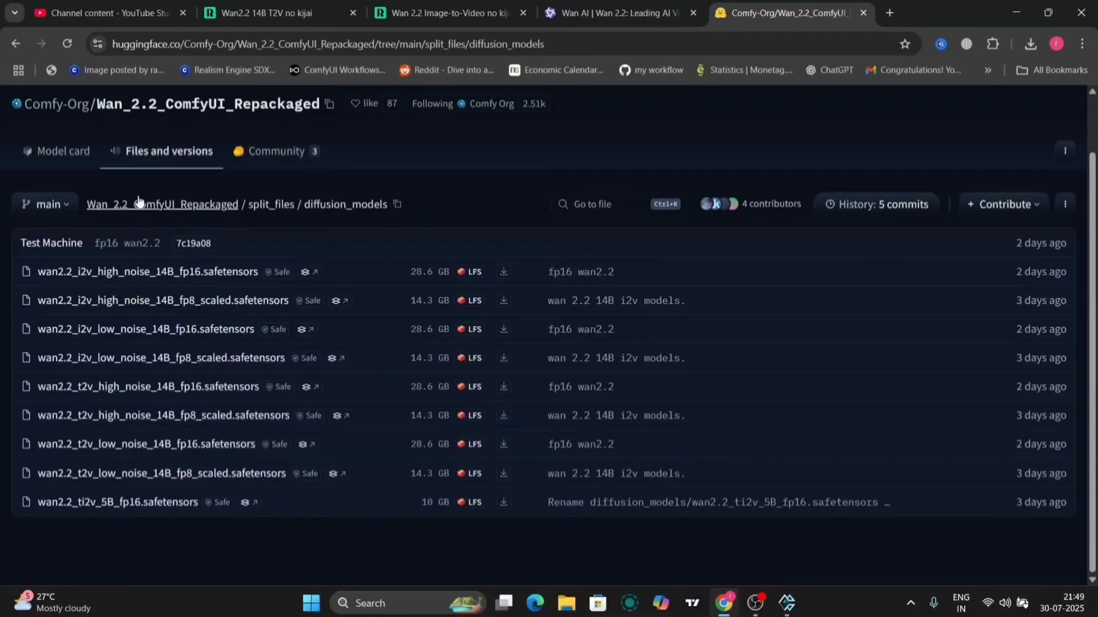
# Step: Browse the vae and text_encoders folders inside split_files of the Wan_2.2_ComfyUI_Repackaged repository
pyautogui.click(145, 154)
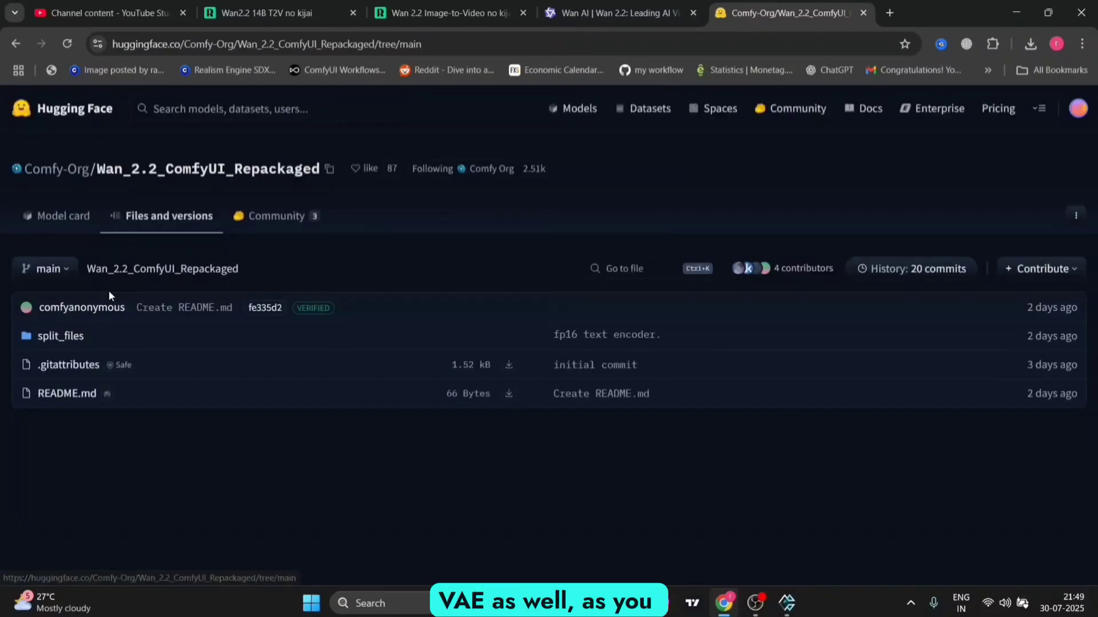
pyautogui.click(61, 337)
pyautogui.click(47, 394)
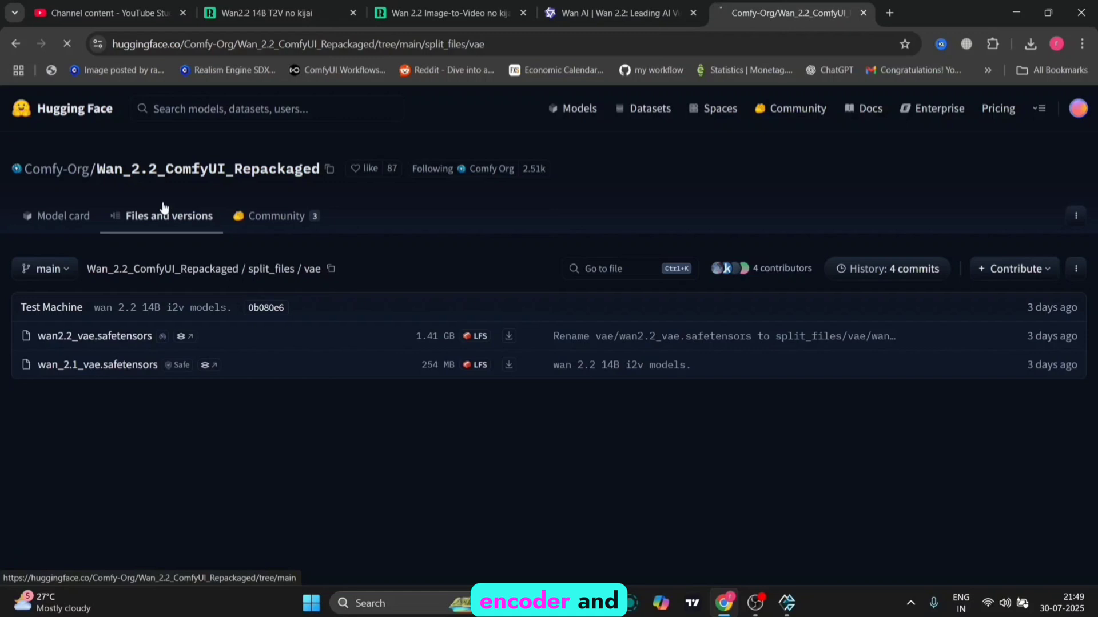
pyautogui.click(49, 336)
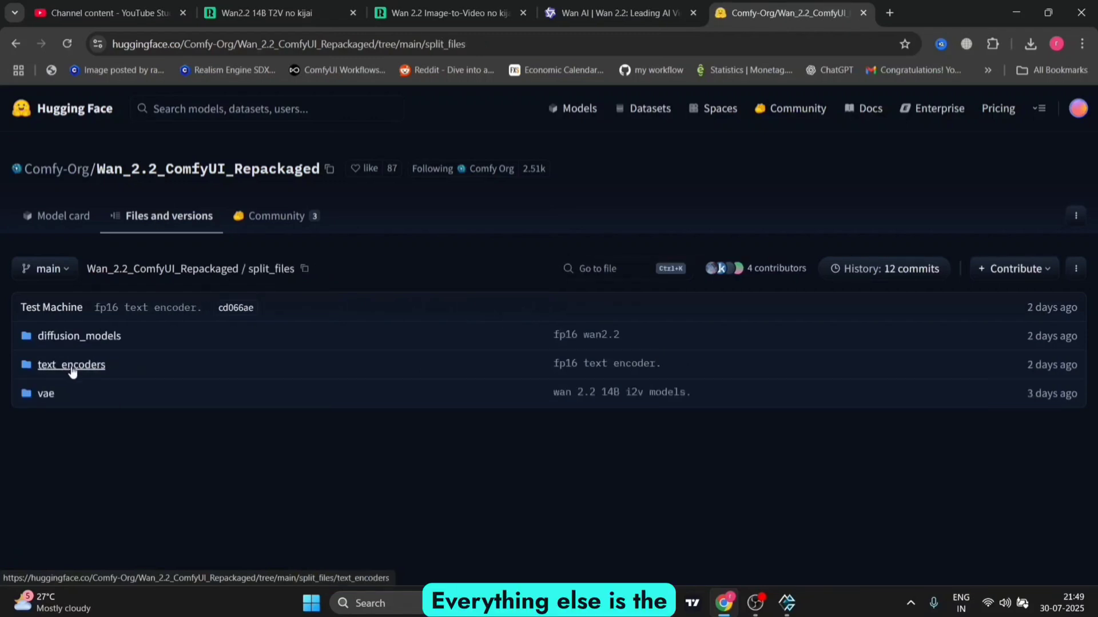
pyautogui.click(72, 366)
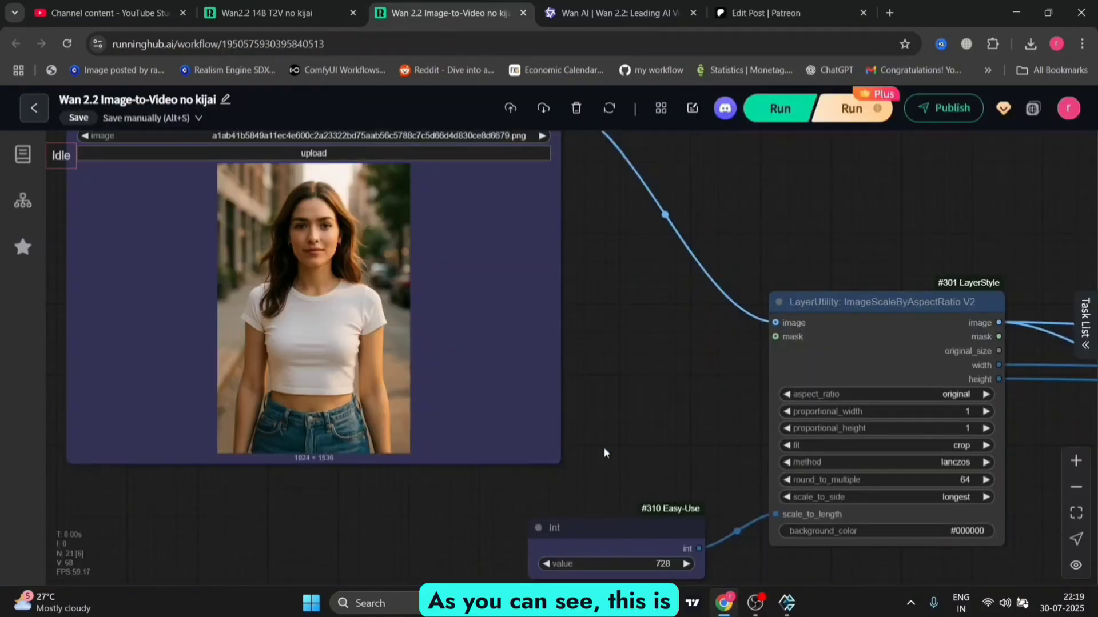
# Step: Examine the image scaling, prompt Text Box, CLIP Vision and Load VAE nodes in the Wan 2.2 Image-to-Video workflow
pyautogui.moveTo(595, 377); pyautogui.dragTo(263, 183)
pyautogui.moveTo(604, 439); pyautogui.dragTo(577, 414)
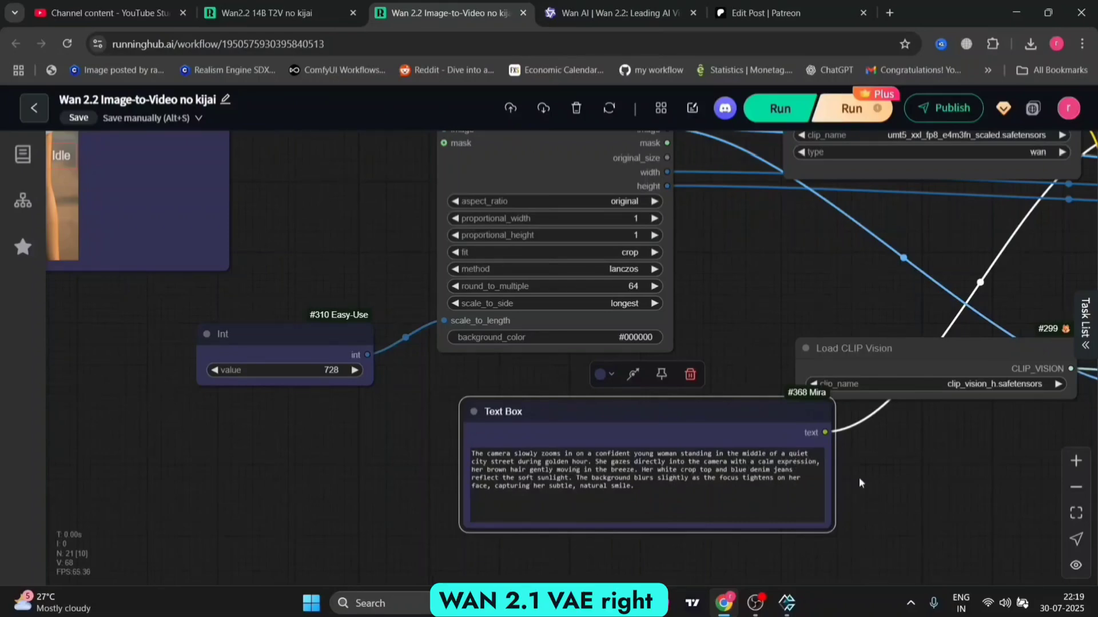
pyautogui.scroll(-10, 877, 480)
pyautogui.moveTo(877, 480); pyautogui.dragTo(420, 383)
pyautogui.scroll(11, 555, 377)
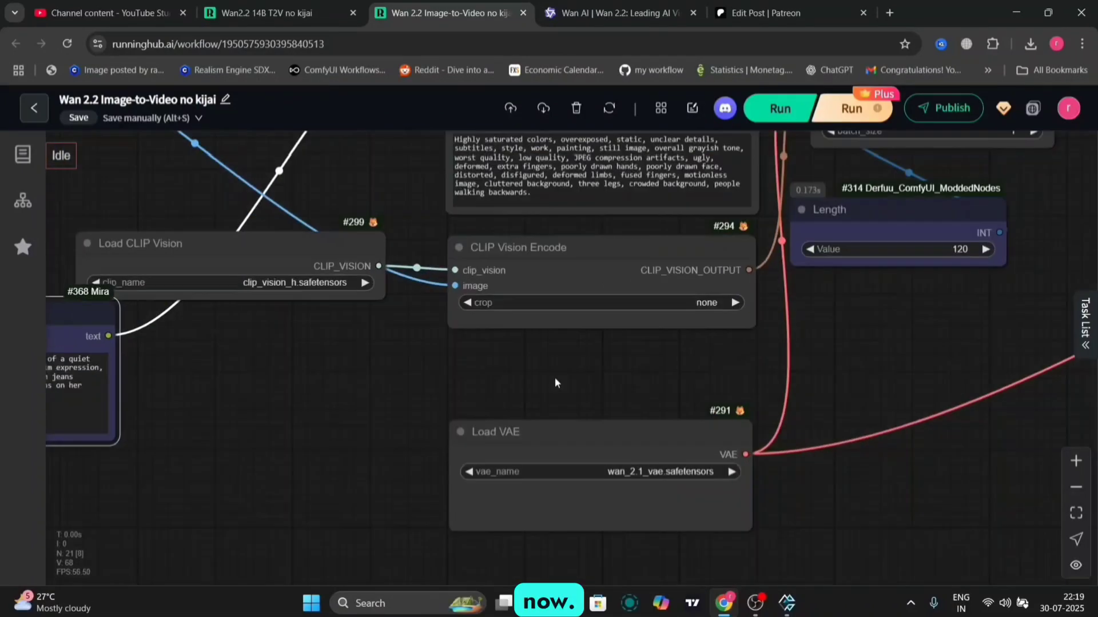
pyautogui.scroll(1, 555, 382)
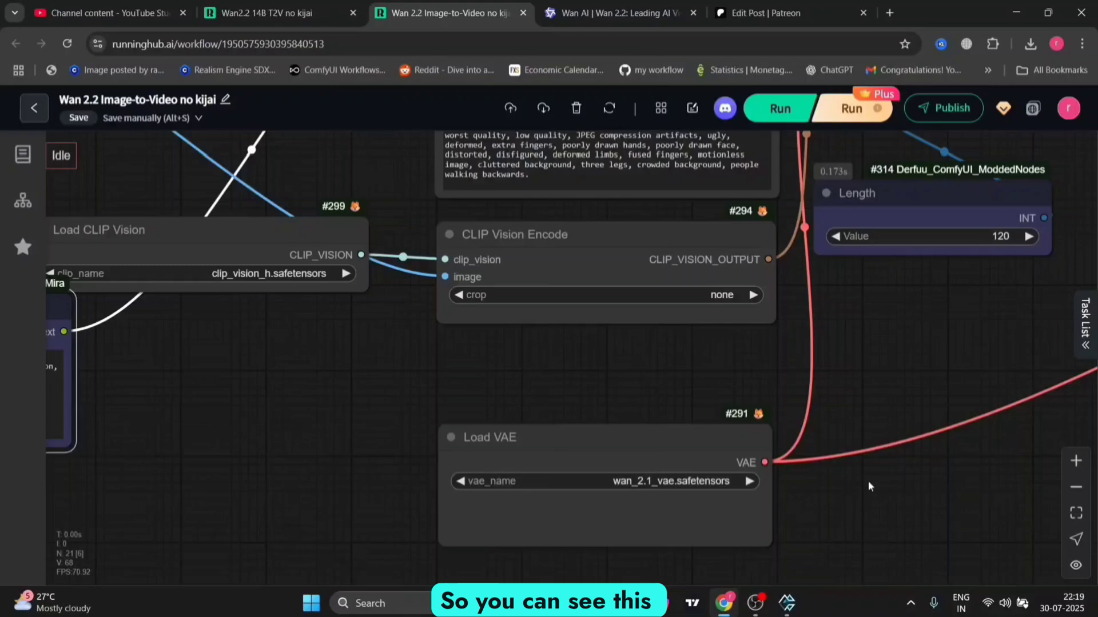
# Step: Follow the image-to-video workflow to its Video Combine node and check the generated video and its preview options
pyautogui.scroll(-3, 868, 486)
pyautogui.moveTo(868, 482); pyautogui.dragTo(274, 360)
pyautogui.scroll(4, 877, 294)
pyautogui.moveTo(877, 294); pyautogui.dragTo(372, 270)
pyautogui.rightClick(512, 204)
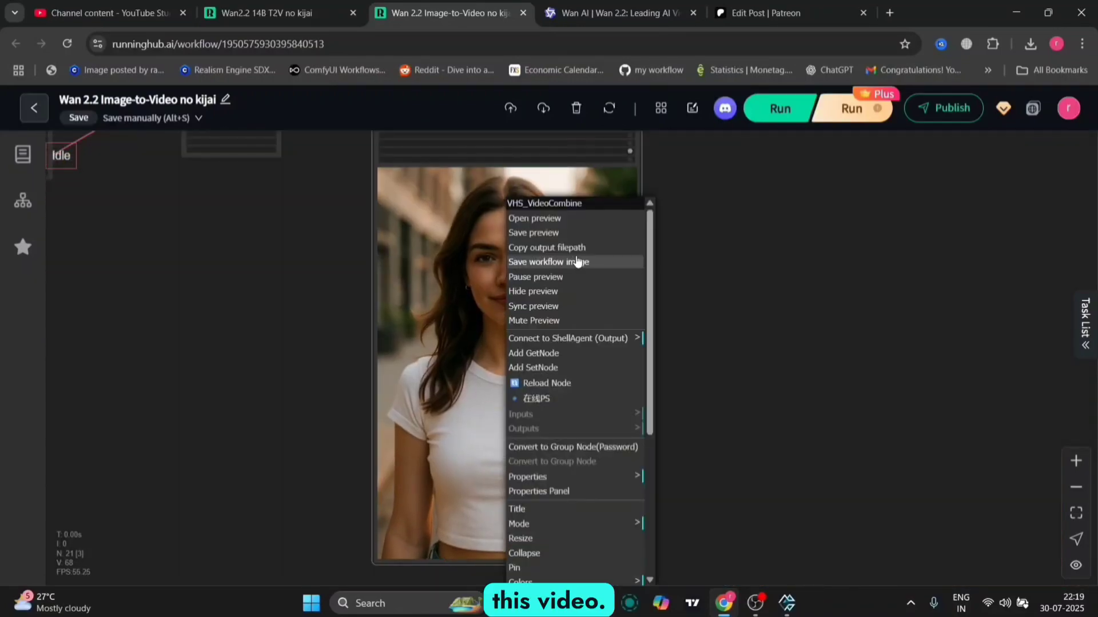
pyautogui.click(569, 246)
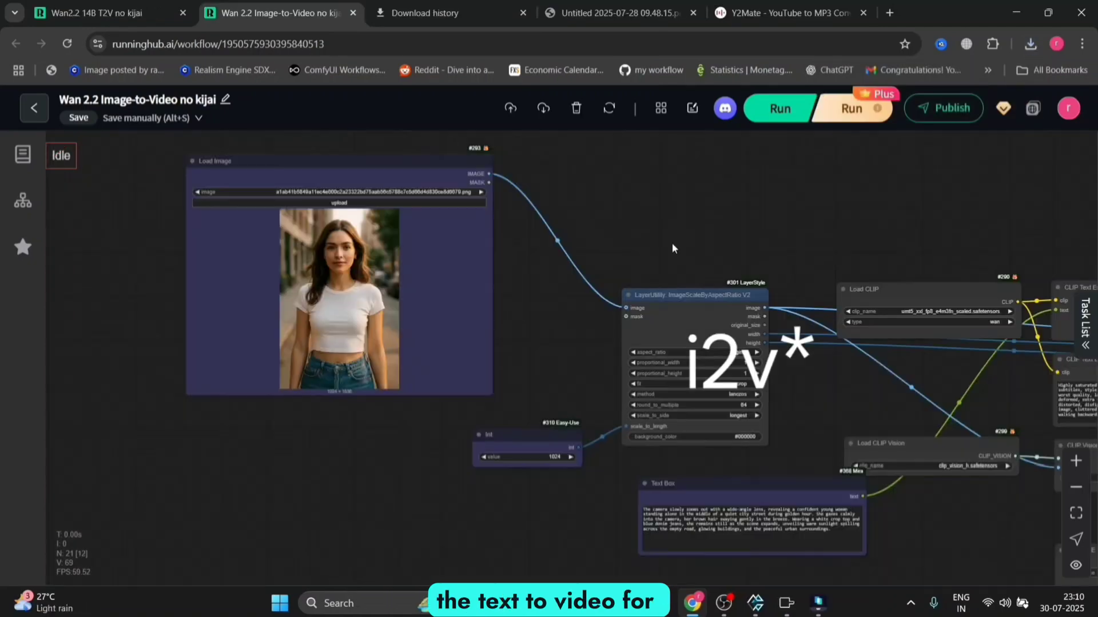
# Step: Examine the input image, the ImageScaleByAspectRatio V2 node and the Int node that feeds its scale_to_length
pyautogui.scroll(5, 530, 325)
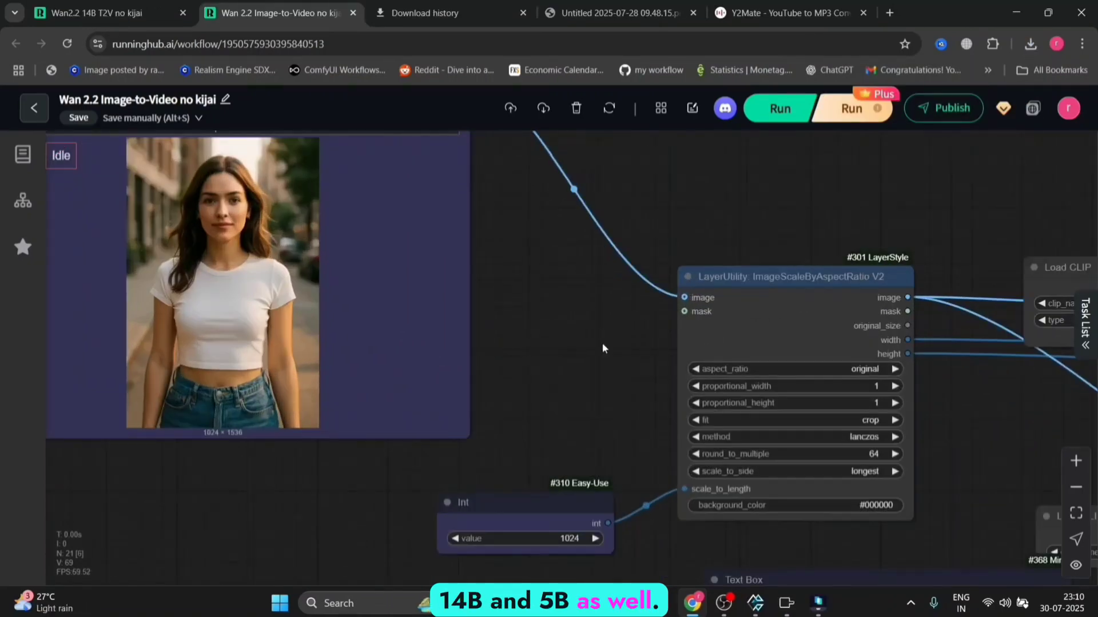
pyautogui.moveTo(602, 345); pyautogui.dragTo(471, 185)
pyautogui.moveTo(558, 407); pyautogui.dragTo(379, 240)
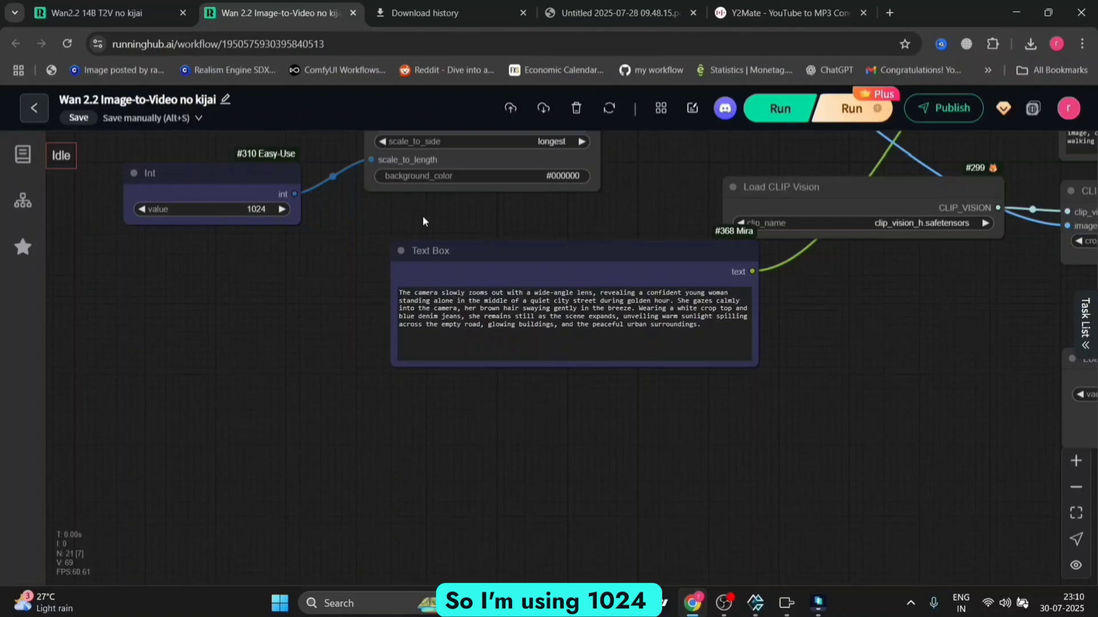
pyautogui.scroll(3, 423, 218)
pyautogui.moveTo(378, 286); pyautogui.dragTo(589, 326)
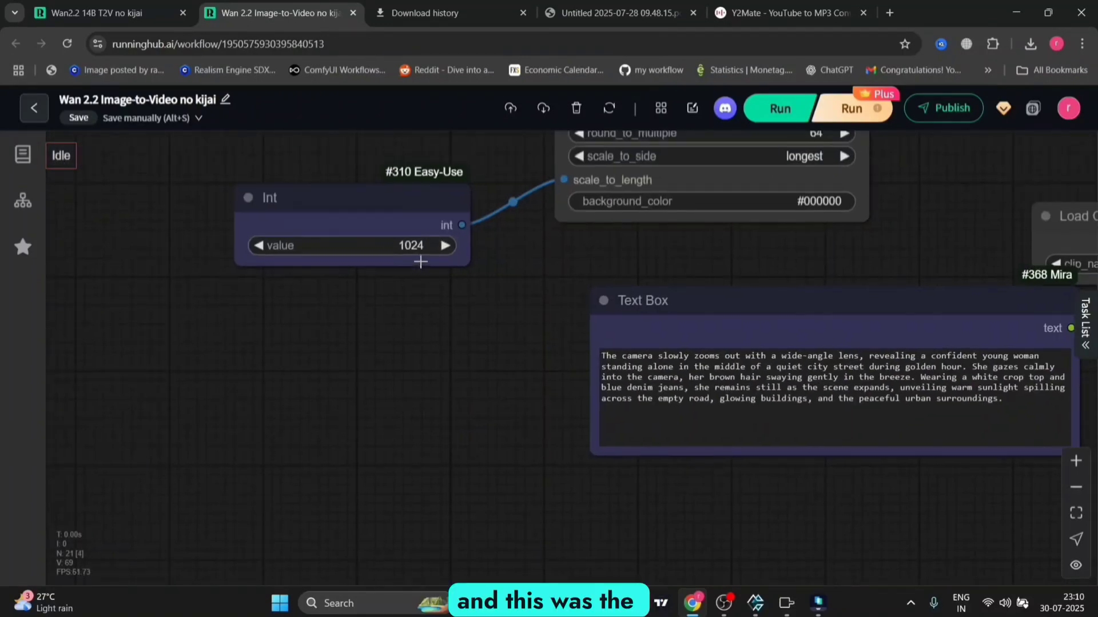
# Step: Read the complete camera zoom-out prompt in the Text Box node
pyautogui.moveTo(640, 256); pyautogui.dragTo(344, 216)
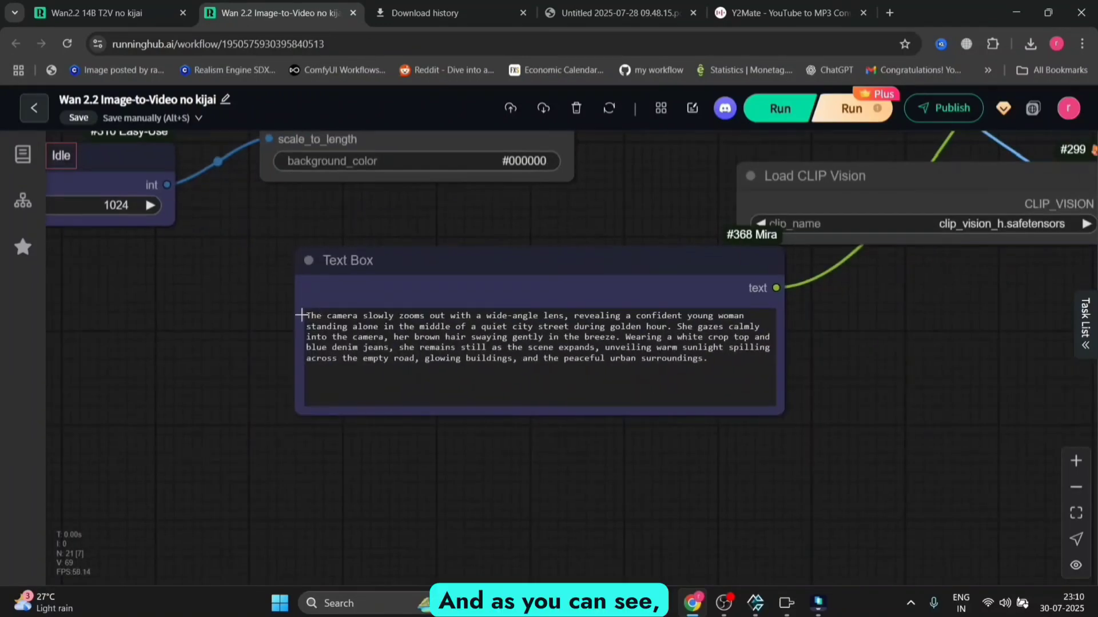
pyautogui.moveTo(306, 315); pyautogui.dragTo(552, 319)
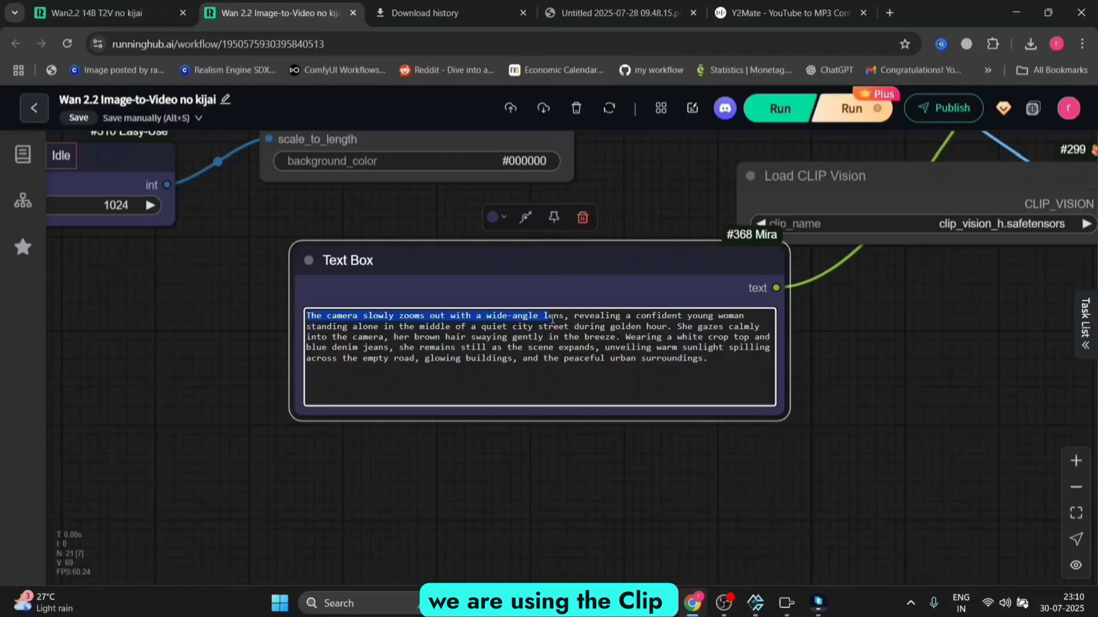
pyautogui.moveTo(629, 335); pyautogui.dragTo(733, 357)
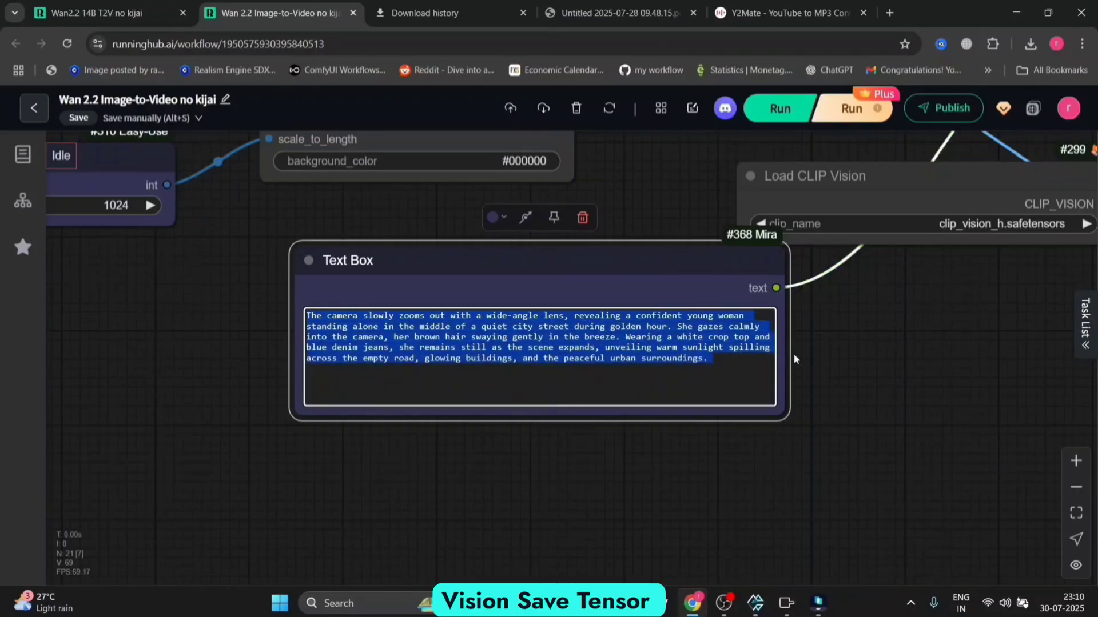
pyautogui.click(893, 324)
# Step: Examine the CLIP, Load VAE and WanImageToVideo nodes, continuing through the advanced KSamplers to the Video Combine node
pyautogui.moveTo(953, 312); pyautogui.dragTo(520, 458)
pyautogui.scroll(-6, 695, 453)
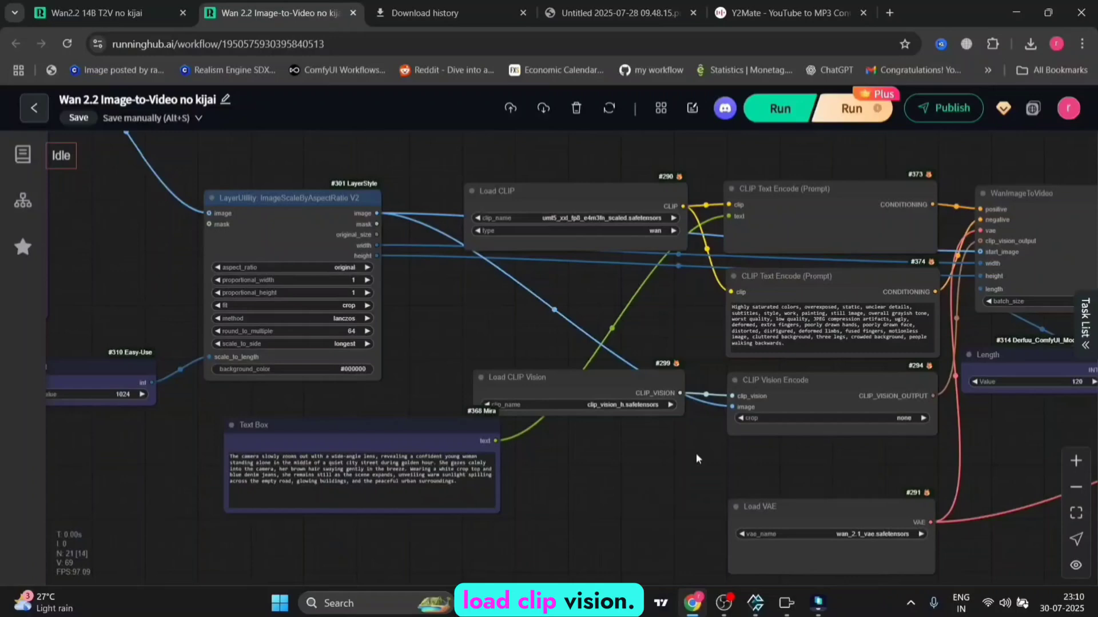
pyautogui.moveTo(695, 453); pyautogui.dragTo(488, 404)
pyautogui.moveTo(866, 395); pyautogui.dragTo(562, 482)
pyautogui.moveTo(702, 304); pyautogui.dragTo(282, 270)
pyautogui.moveTo(763, 330); pyautogui.dragTo(342, 346)
pyautogui.scroll(-3, 511, 406)
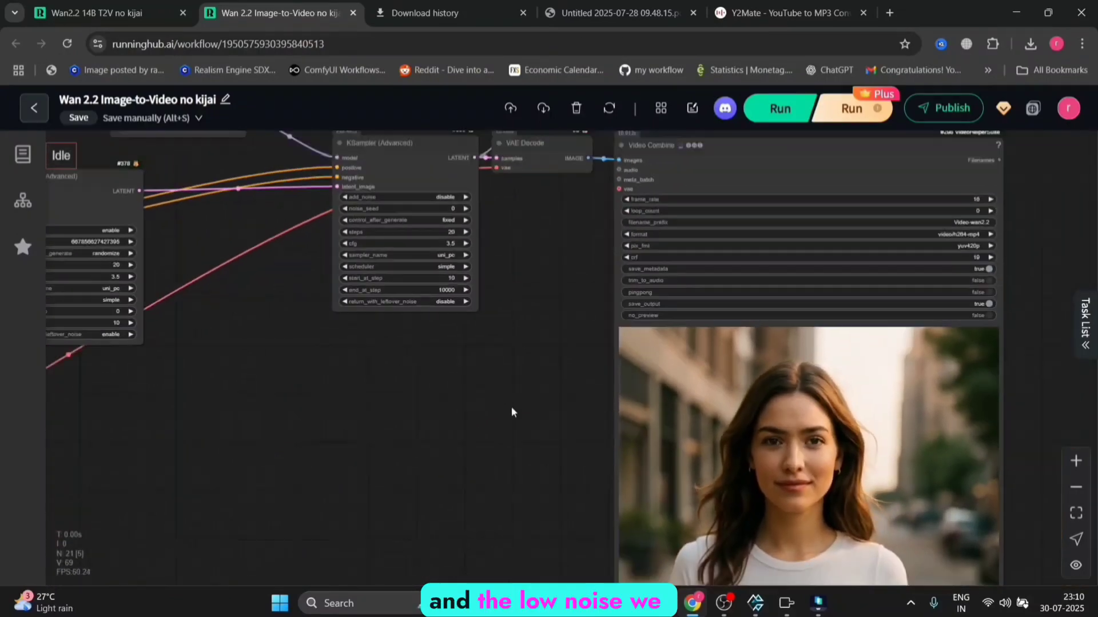
# Step: Inspect the generated video of the woman on the street in the Video Combine node at close range
pyautogui.moveTo(511, 407); pyautogui.dragTo(337, 228)
pyautogui.rightClick(588, 290)
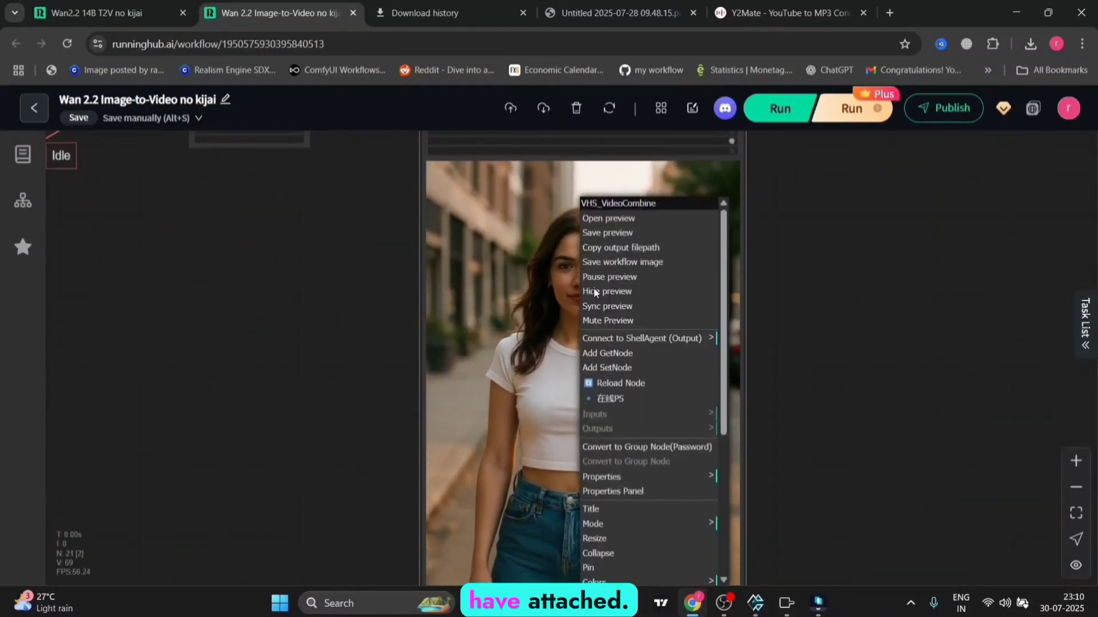
pyautogui.click(642, 233)
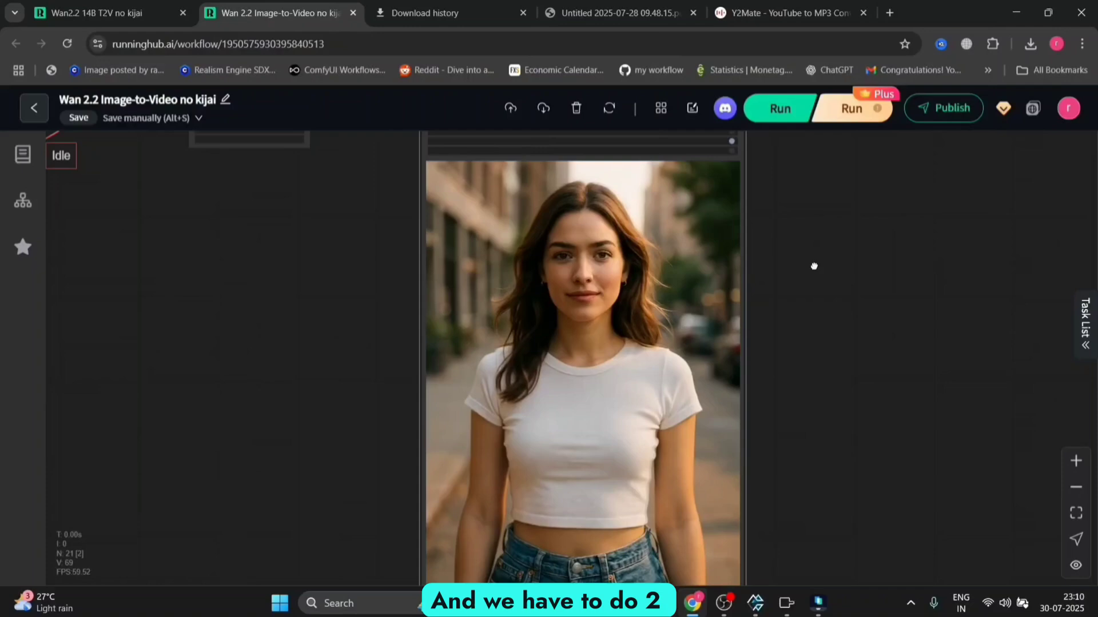
pyautogui.moveTo(814, 263); pyautogui.dragTo(823, 212)
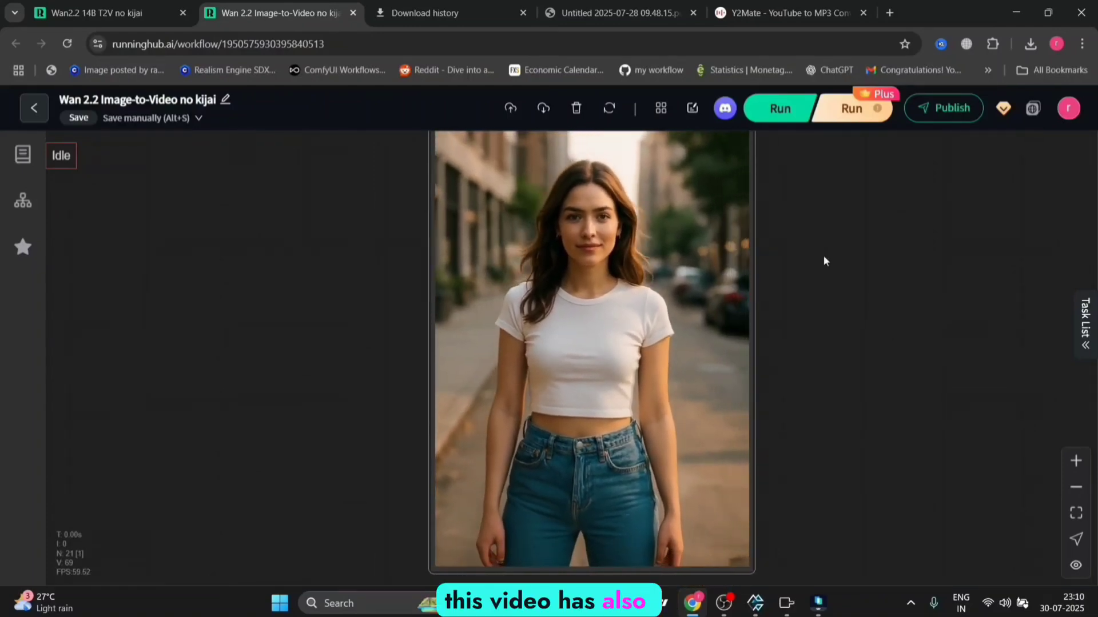
pyautogui.scroll(3, 823, 255)
pyautogui.moveTo(823, 255); pyautogui.dragTo(954, 297)
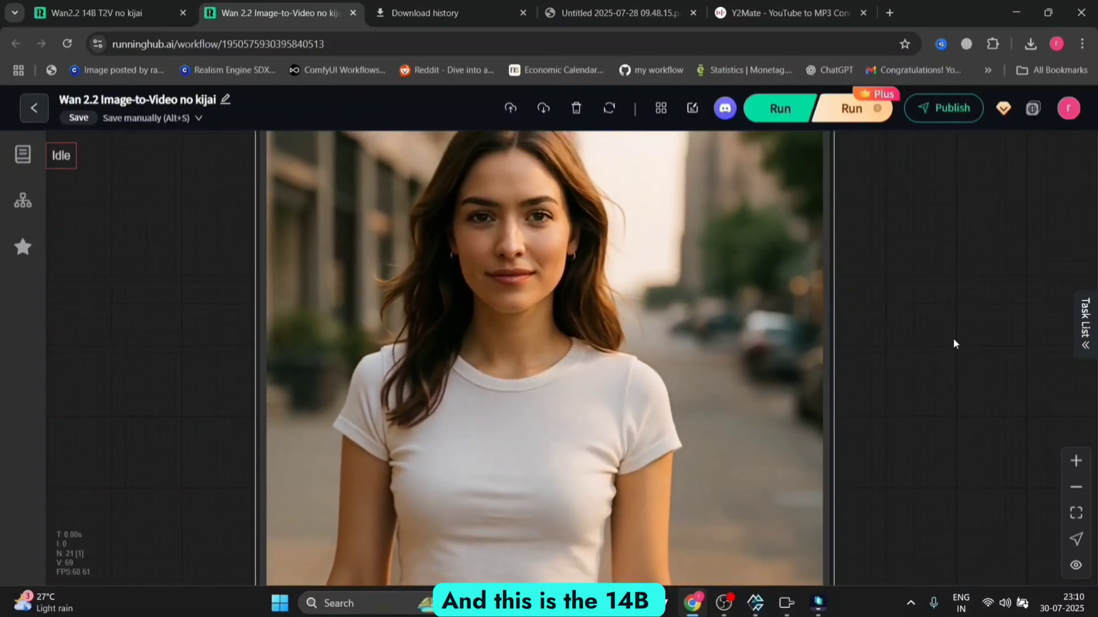
pyautogui.moveTo(953, 341); pyautogui.dragTo(974, 184)
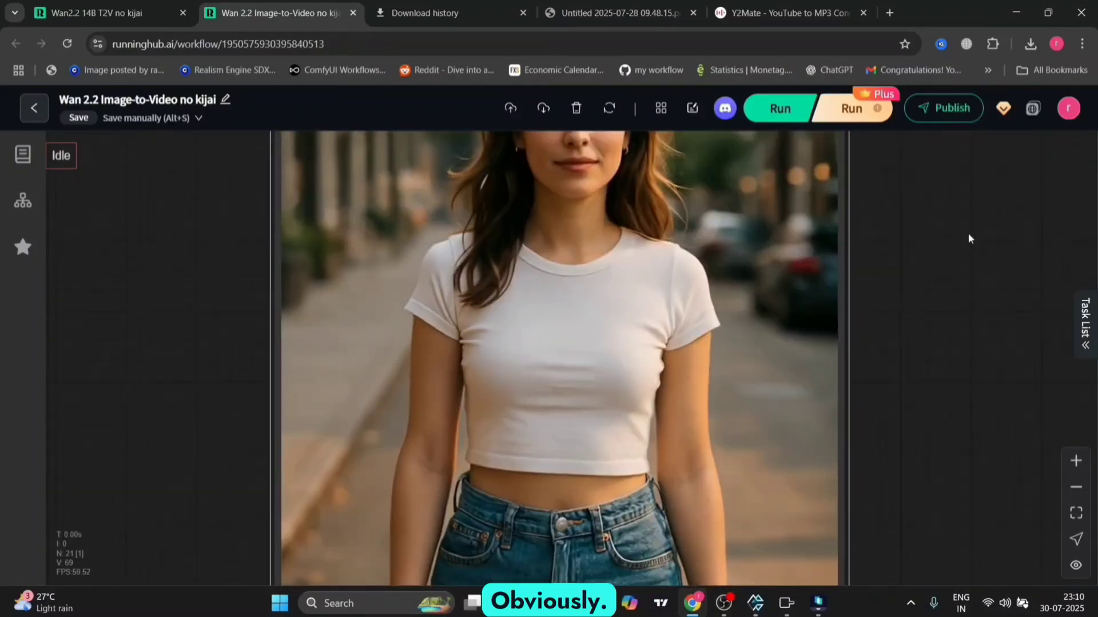
# Step: Open the task list to see the previously generated videos
pyautogui.scroll(-3, 968, 232)
pyautogui.click(1084, 320)
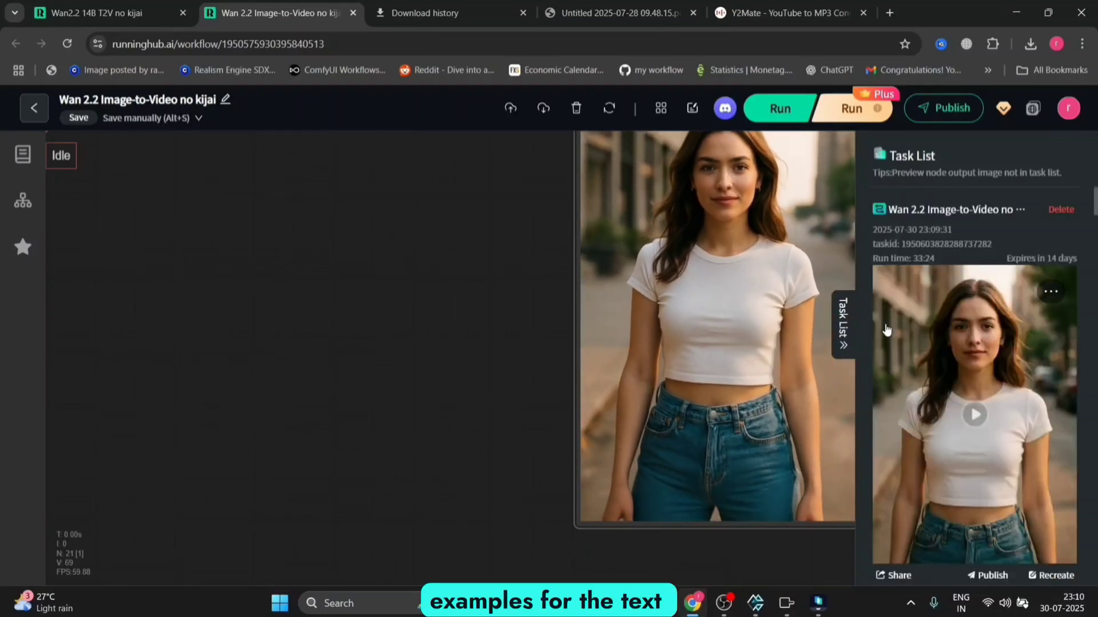
# Step: Check the run time of the earlier Wan 2.2 Image-to-Video task in the task list, and close the list
pyautogui.scroll(-3, 952, 343)
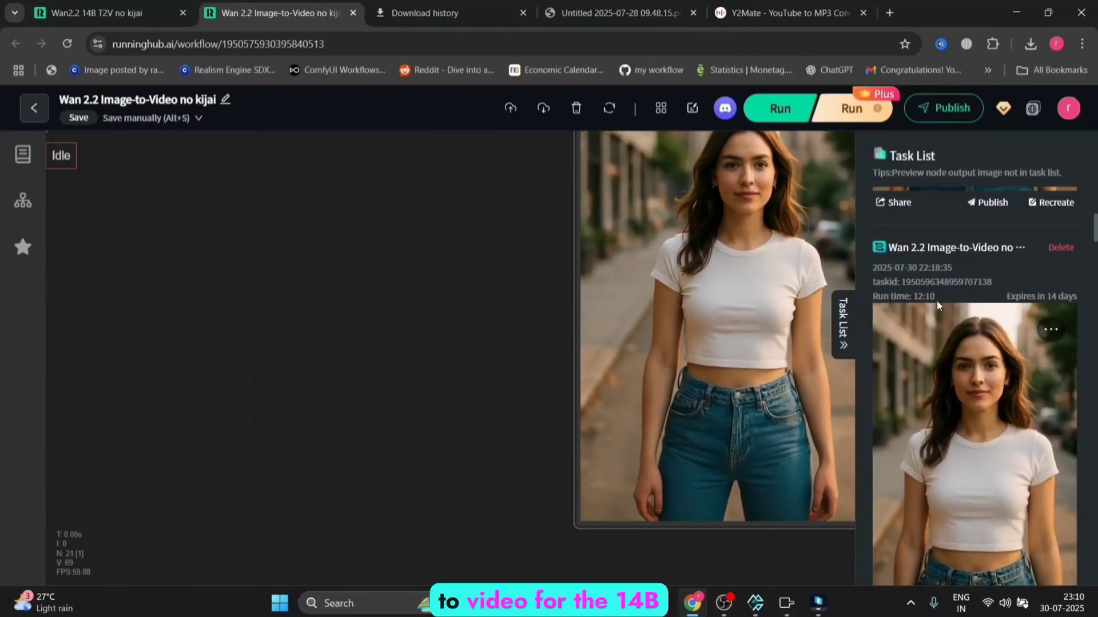
pyautogui.moveTo(938, 294); pyautogui.dragTo(918, 297)
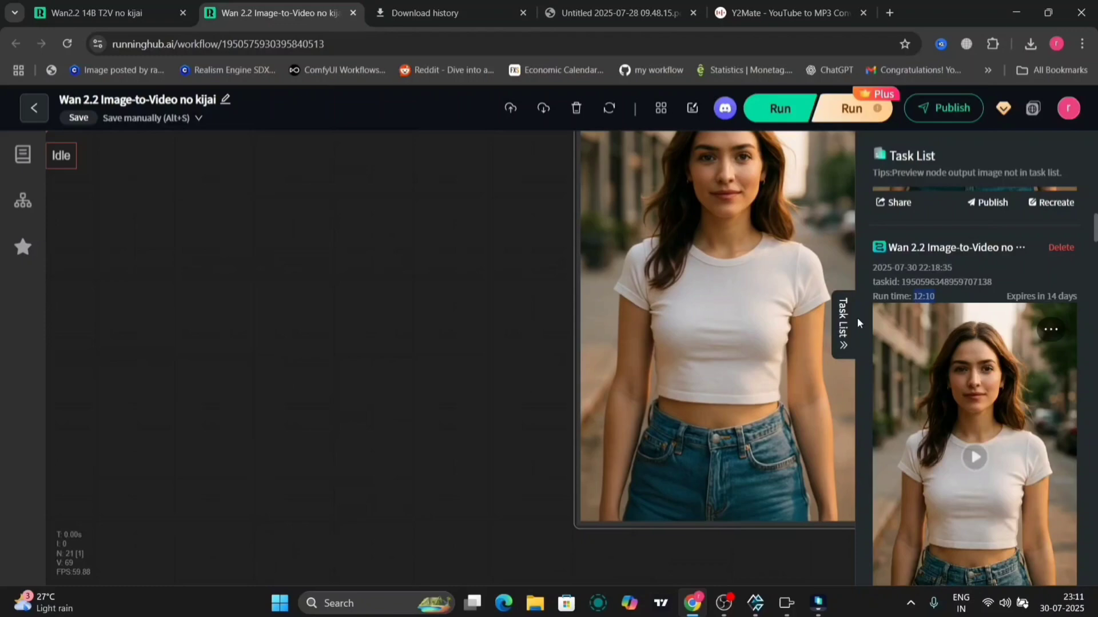
pyautogui.click(845, 320)
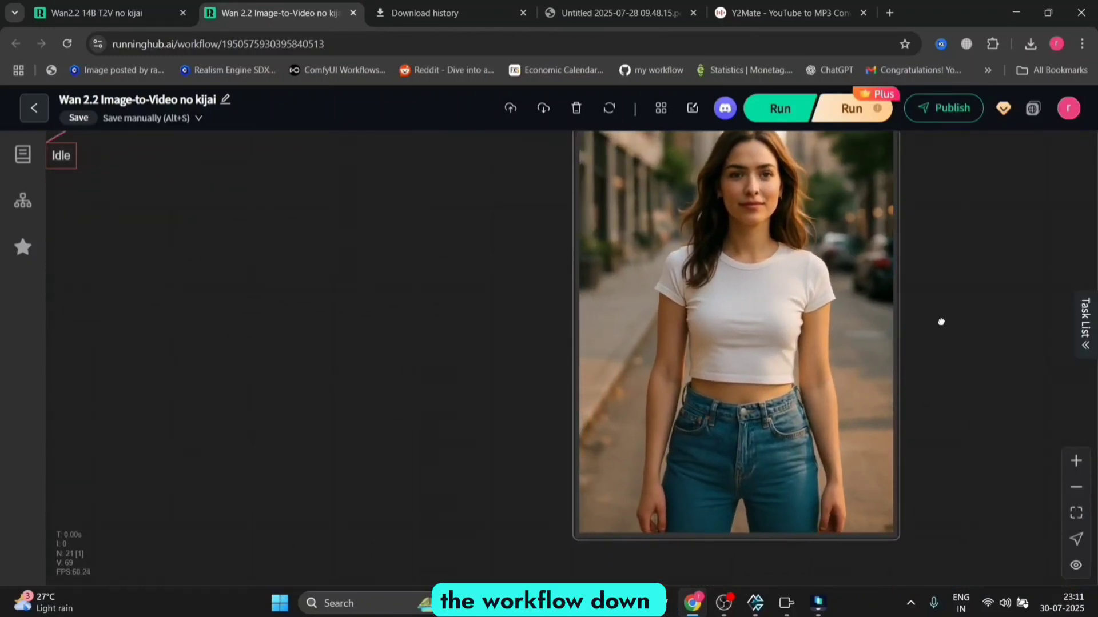
pyautogui.moveTo(941, 319); pyautogui.dragTo(958, 410)
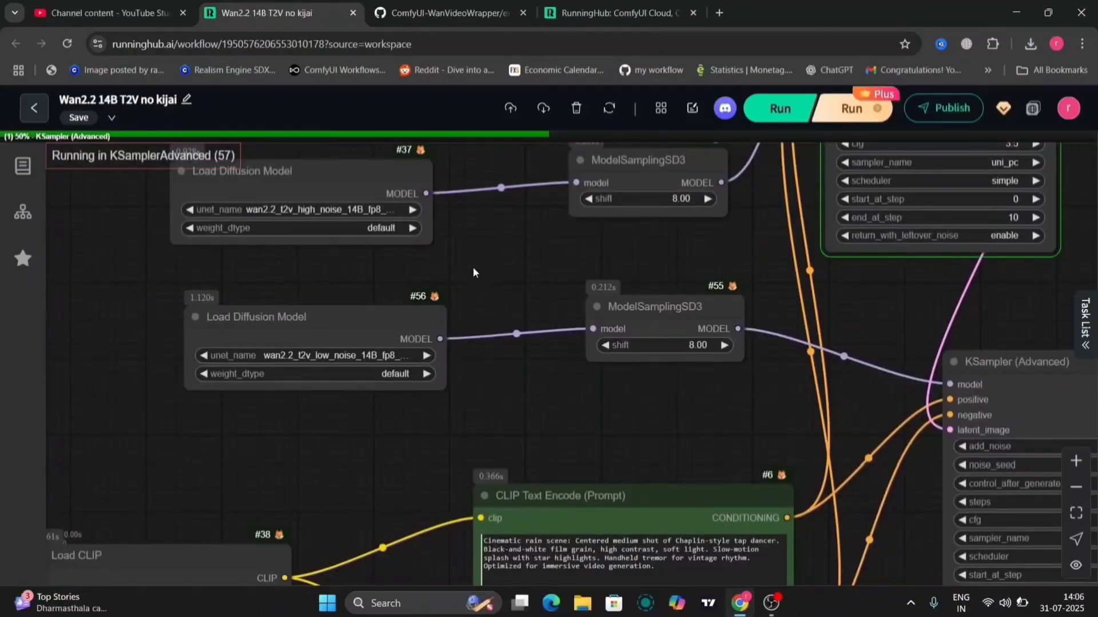
# Step: Examine the high-noise and low-noise model loaders, ModelSamplingSD3 nodes and advanced KSamplers in the Wan2.2 14B T2V workflow
pyautogui.moveTo(473, 273); pyautogui.dragTo(451, 408)
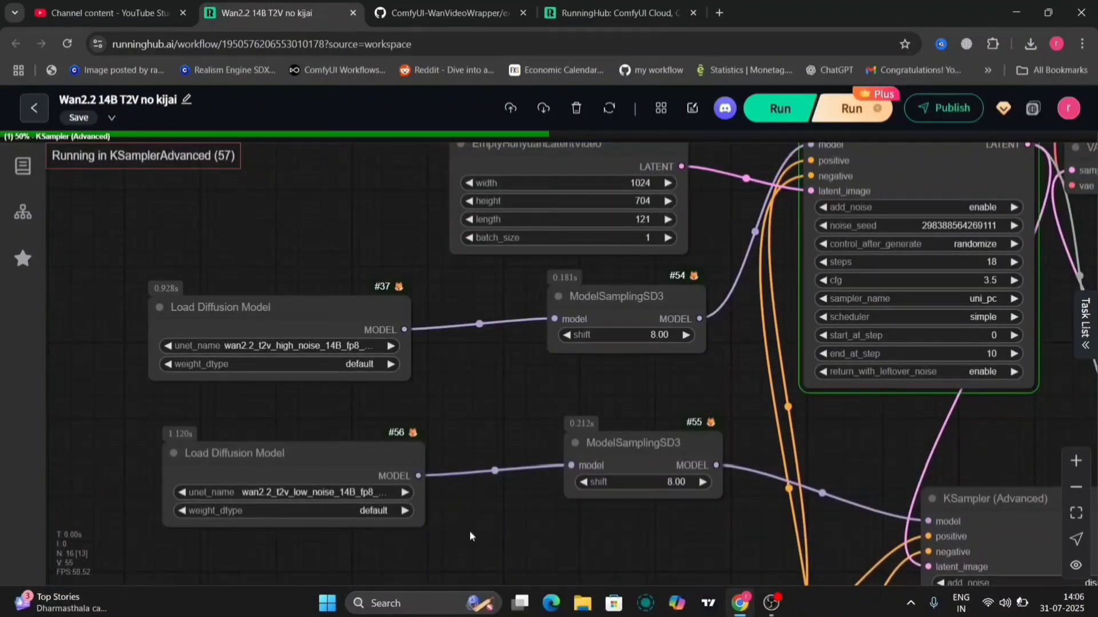
pyautogui.moveTo(890, 451); pyautogui.dragTo(576, 274)
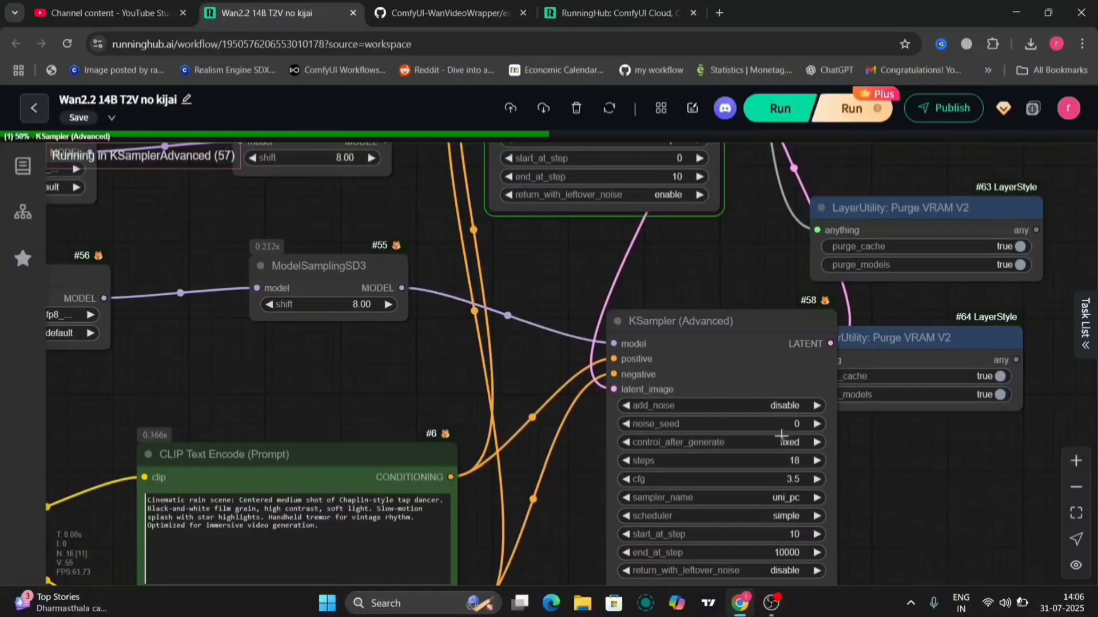
pyautogui.scroll(8, 654, 520)
pyautogui.hscroll(-4, 655, 520)
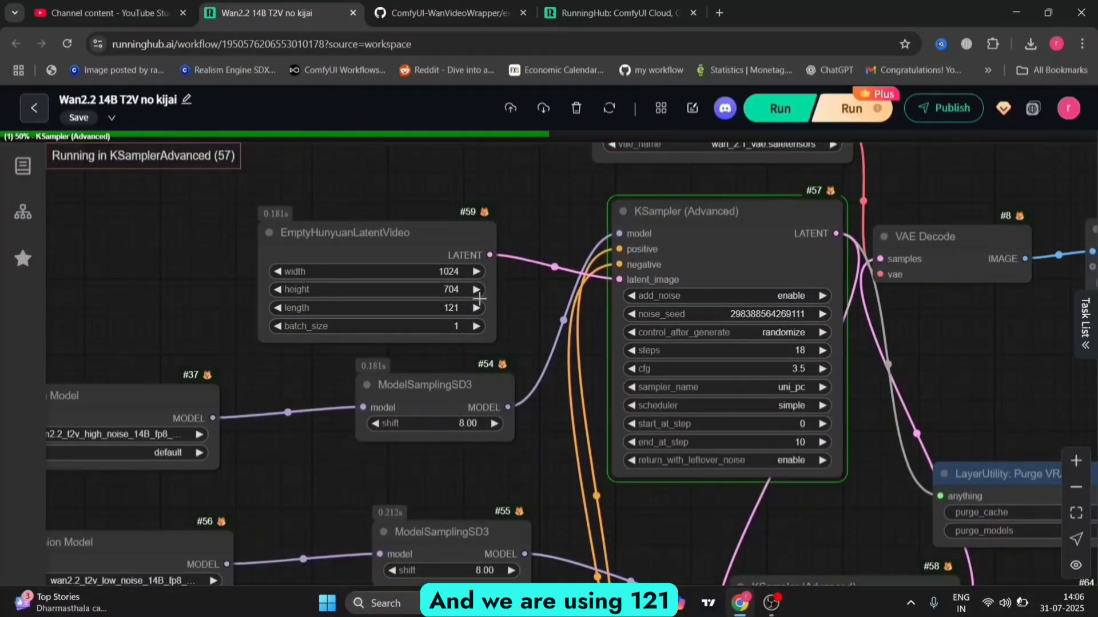
# Step: Inspect the latent video size, the positive and negative CLIP Text Encode prompts, and the path through VAE Decode to Create Video
pyautogui.moveTo(554, 235); pyautogui.dragTo(261, 158)
pyautogui.moveTo(706, 285); pyautogui.dragTo(662, 72)
pyautogui.moveTo(673, 489); pyautogui.dragTo(1053, 347)
pyautogui.moveTo(314, 344); pyautogui.dragTo(506, 371)
pyautogui.click(511, 384)
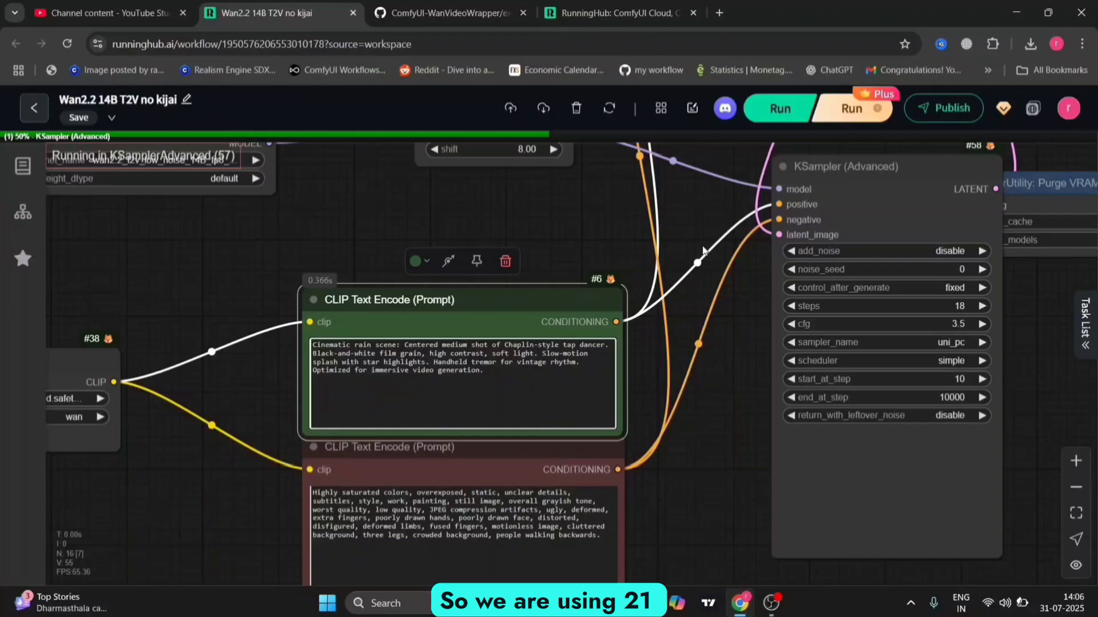
pyautogui.moveTo(703, 251); pyautogui.dragTo(306, 543)
pyautogui.moveTo(828, 269); pyautogui.dragTo(767, 420)
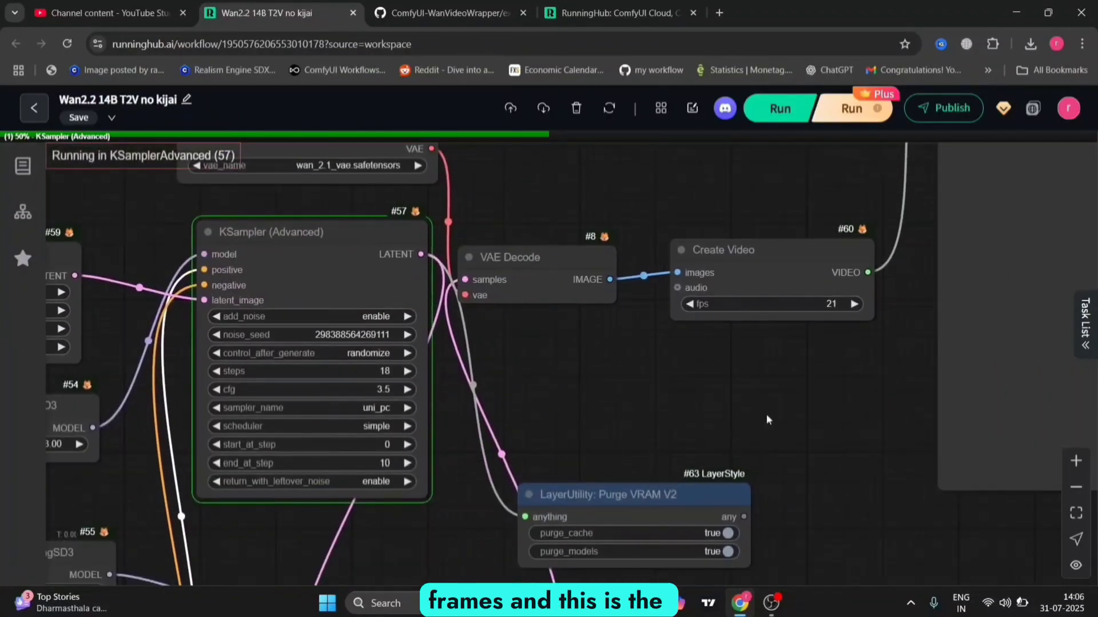
# Step: Play the generated black-and-white rain dancer video from the task list at full size, and open another result further down
pyautogui.click(1085, 323)
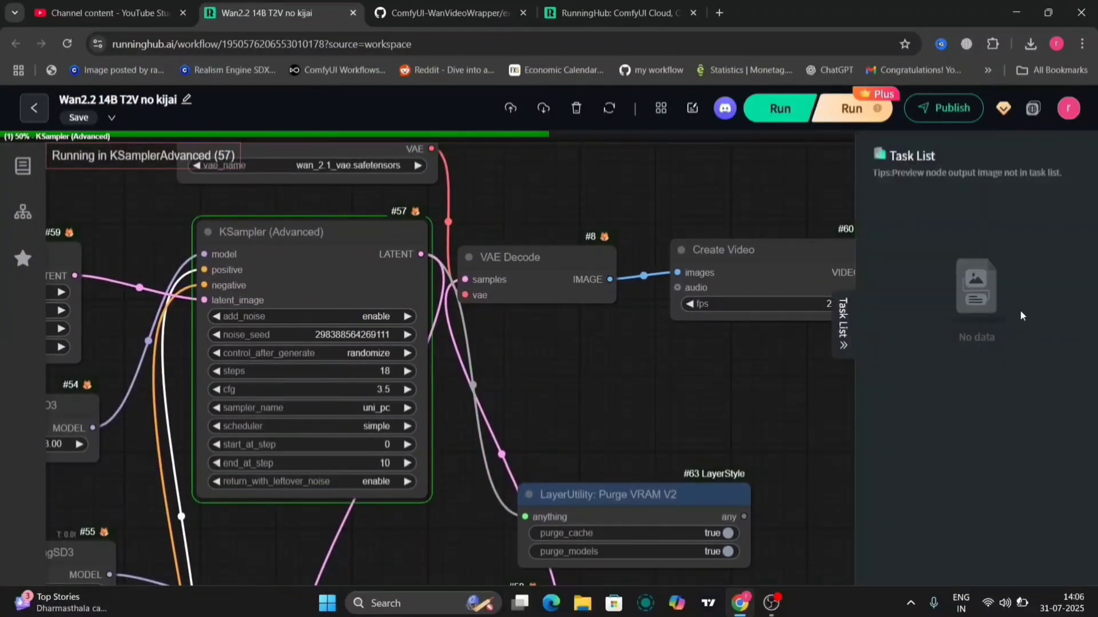
pyautogui.click(975, 321)
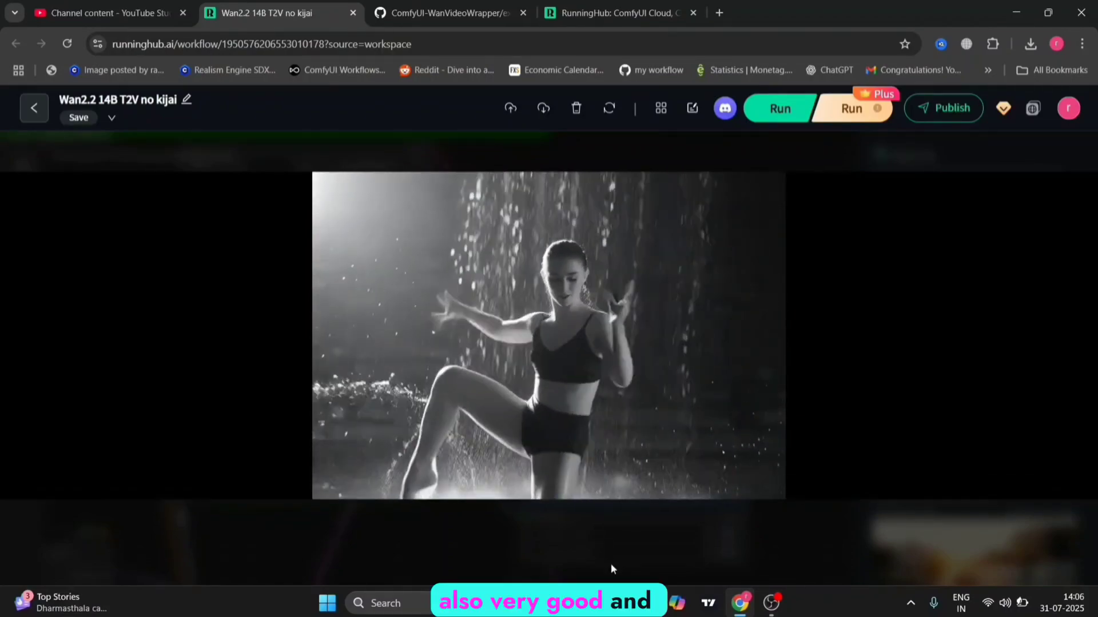
pyautogui.click(551, 390)
pyautogui.click(988, 342)
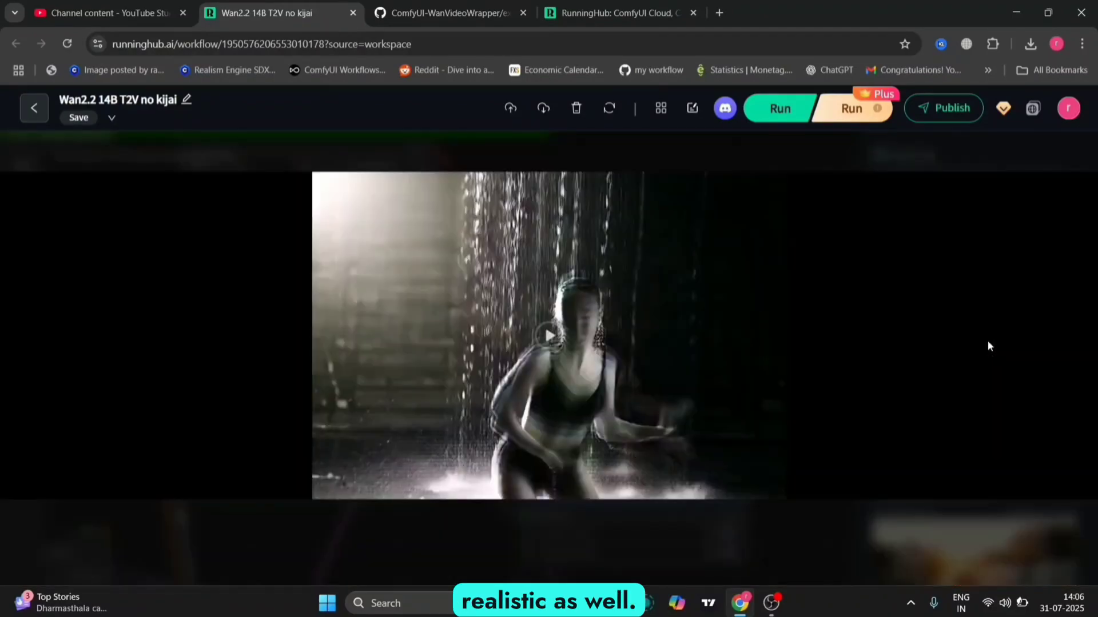
pyautogui.click(546, 336)
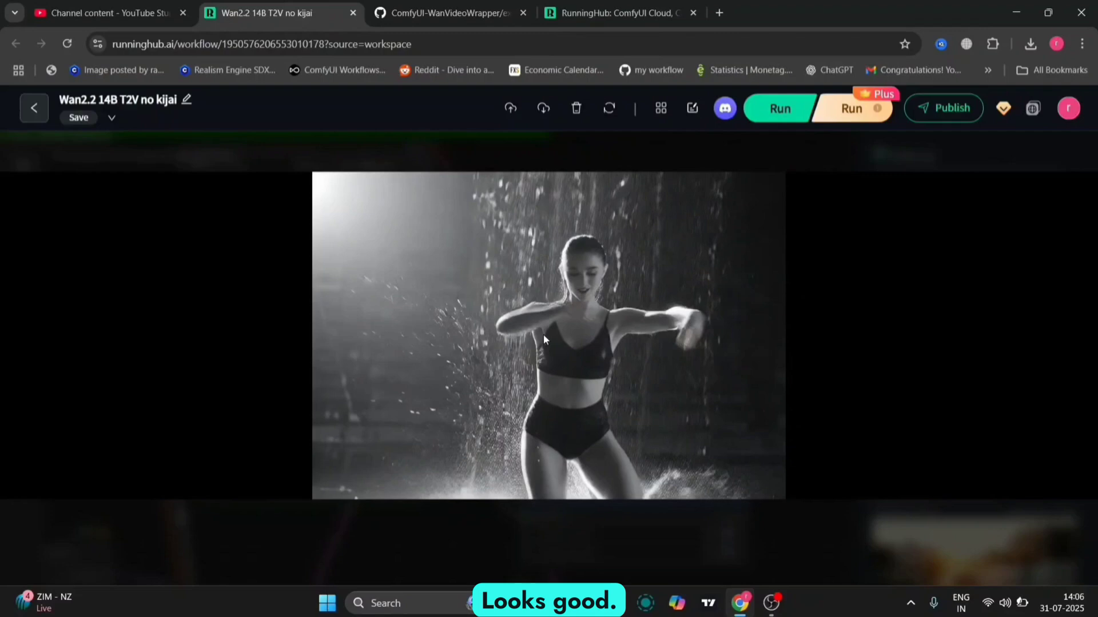
pyautogui.click(787, 432)
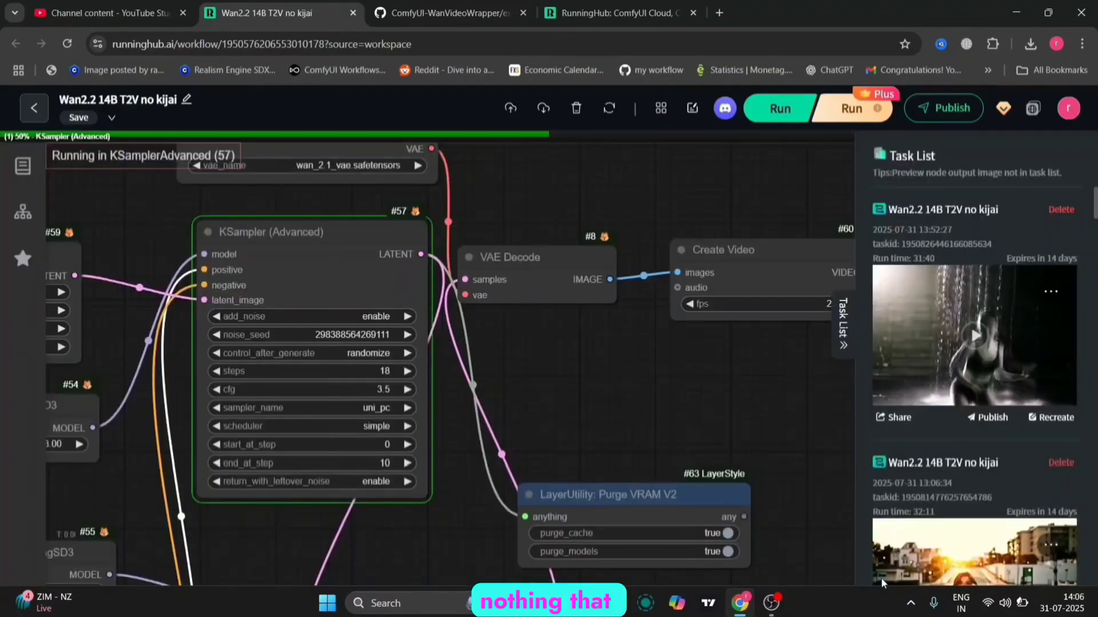
pyautogui.scroll(-2, 956, 543)
pyautogui.click(970, 473)
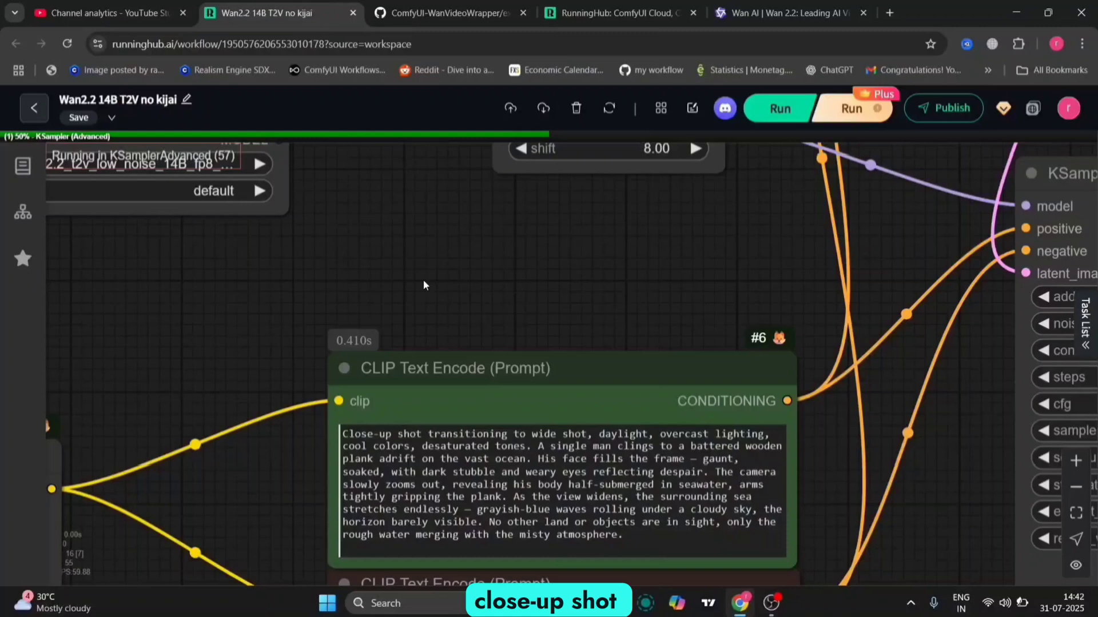
# Step: Read the complete prompt about the man adrift on the wooden plank in the positive CLIP Text Encode node
pyautogui.moveTo(343, 435); pyautogui.dragTo(565, 441)
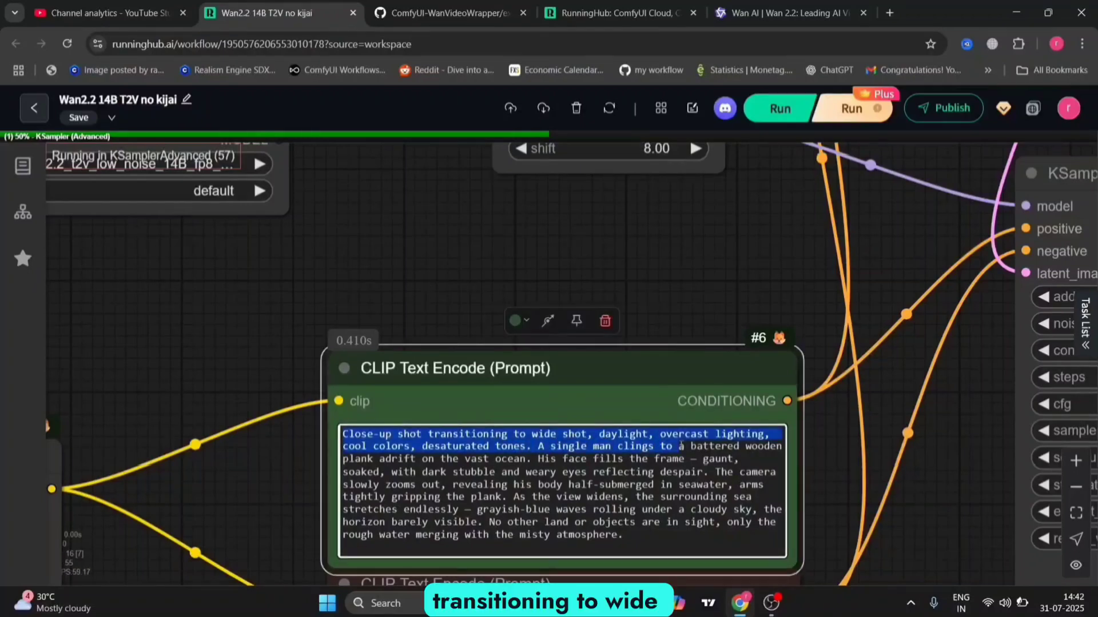
pyautogui.moveTo(699, 470); pyautogui.dragTo(646, 531)
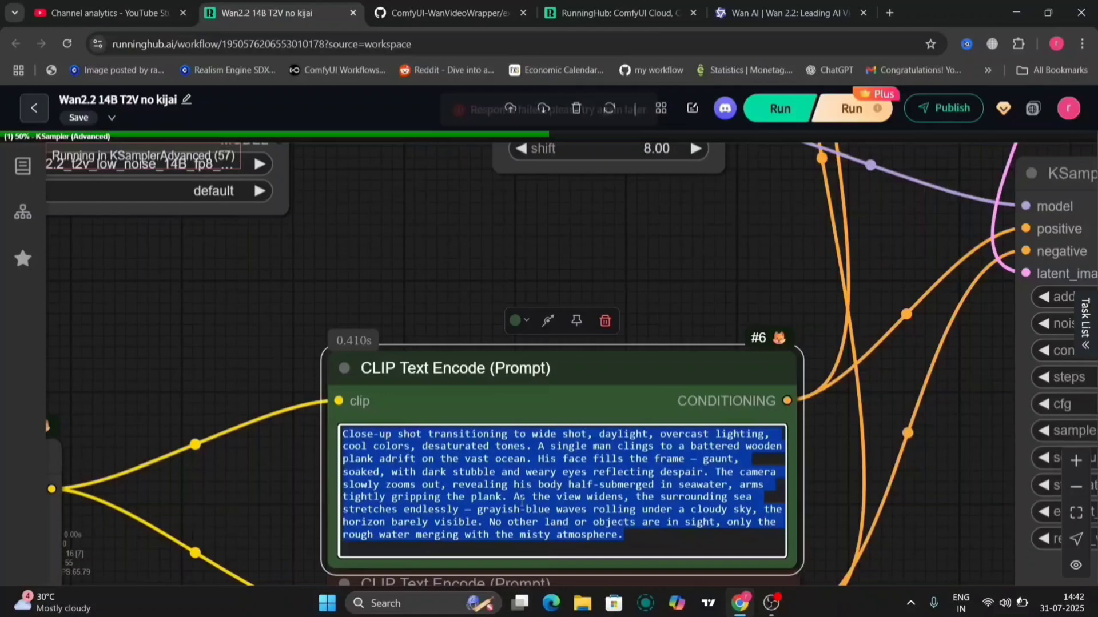
pyautogui.click(662, 558)
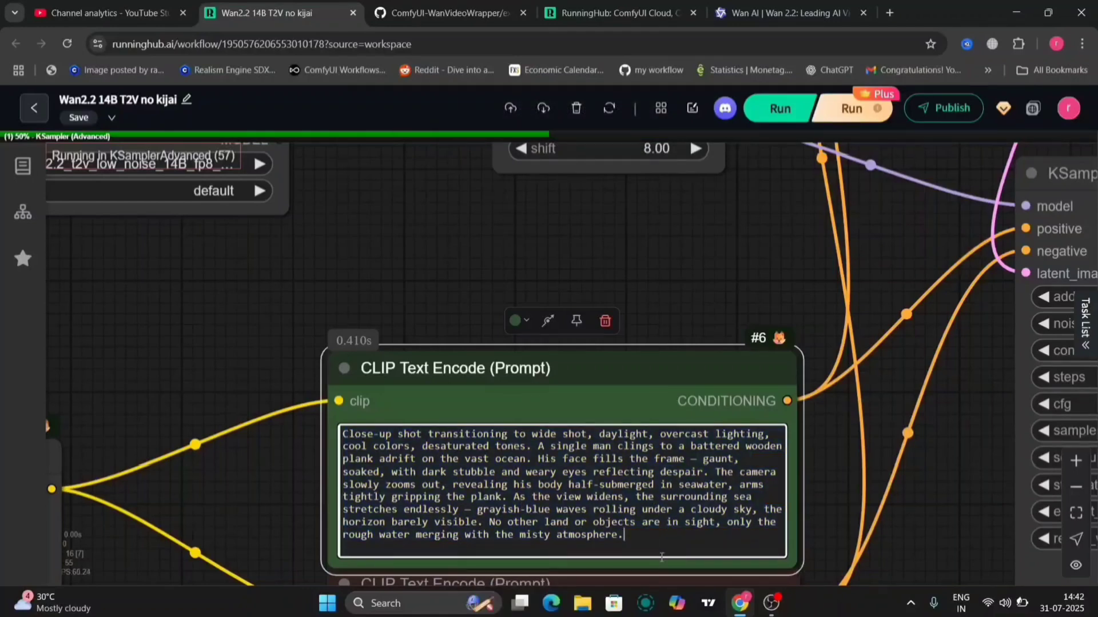
# Step: Play the generated video of the man in the ocean from the task list at full size, and close it
pyautogui.scroll(-5, 591, 307)
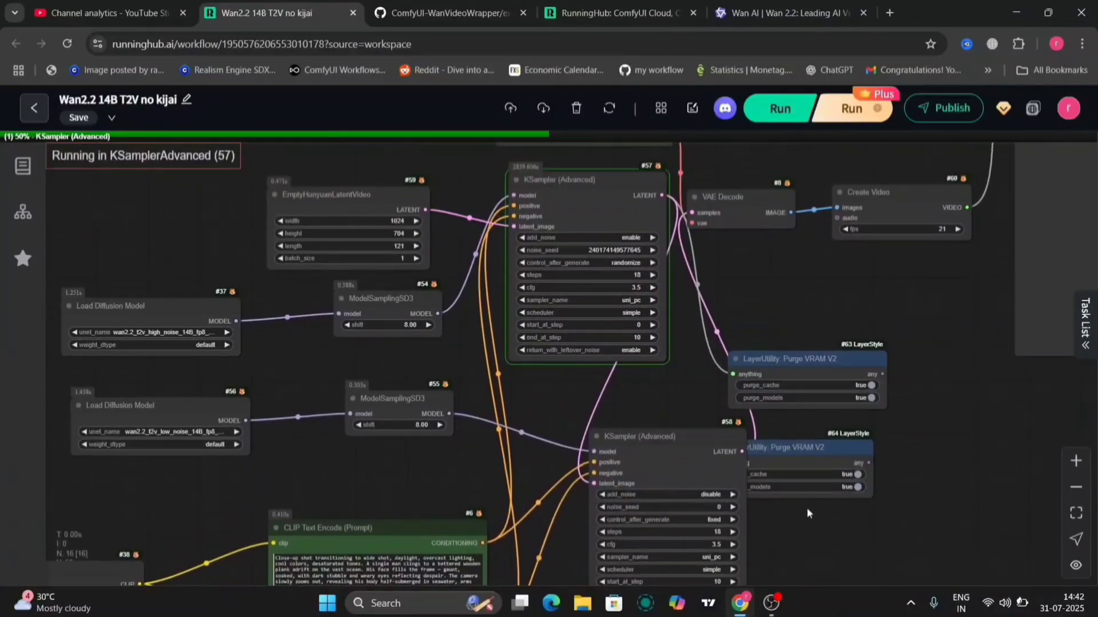
pyautogui.click(1085, 318)
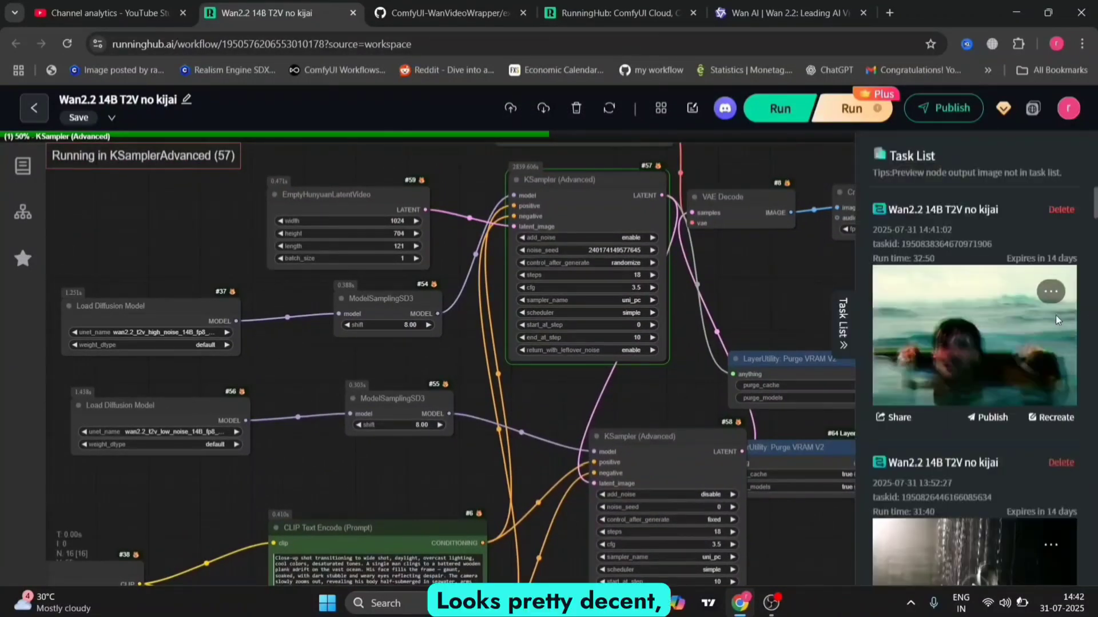
pyautogui.click(985, 322)
pyautogui.click(547, 336)
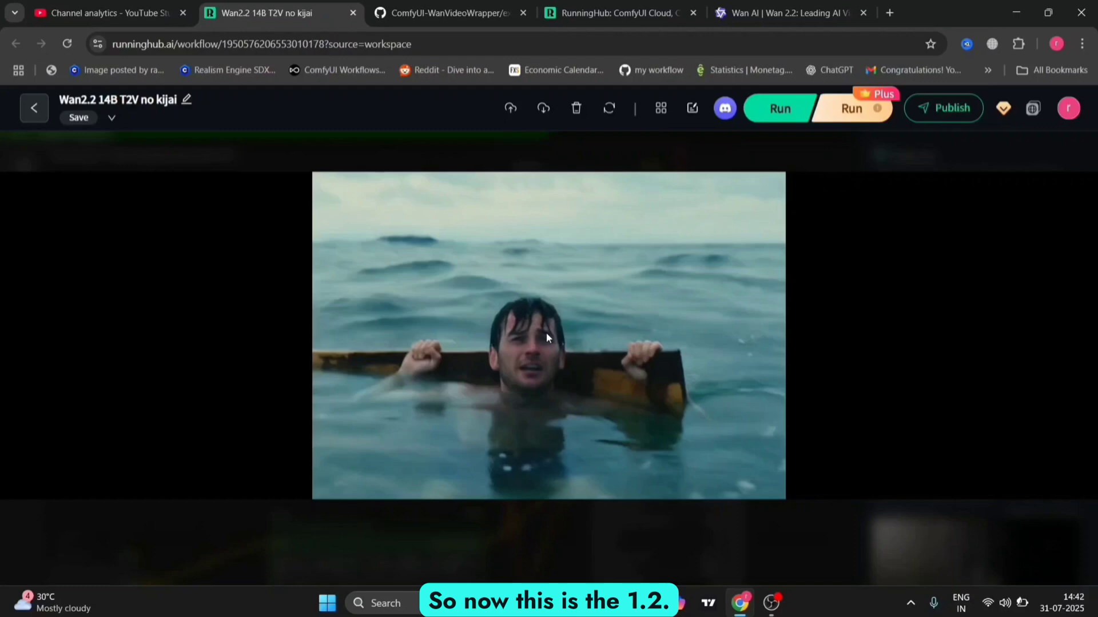
pyautogui.press('Escape')
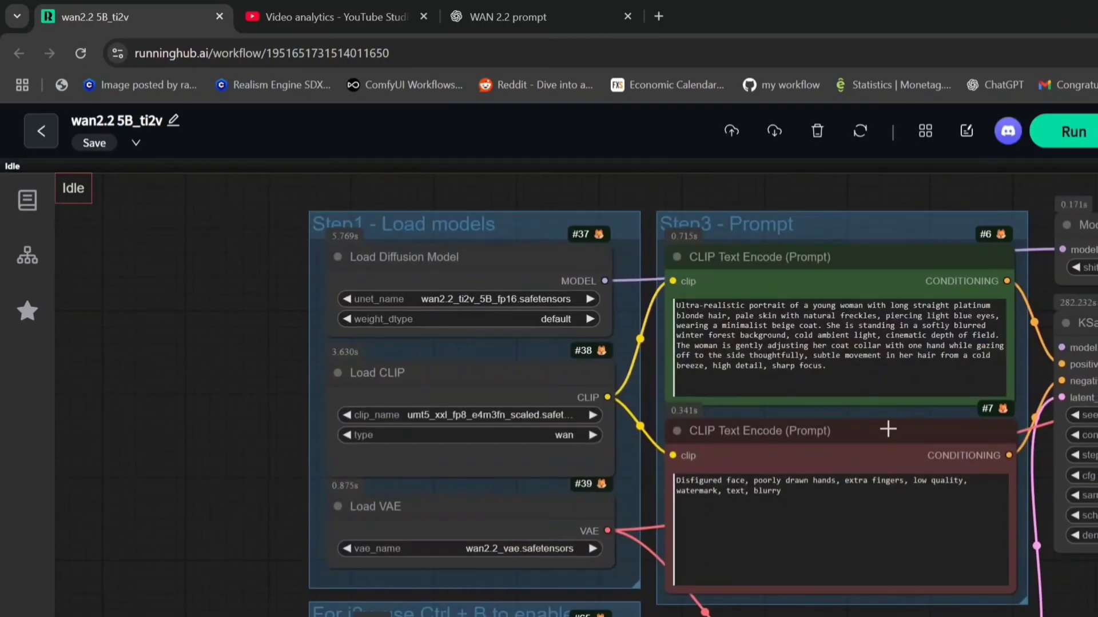
# Step: Read the blonde woman portrait prompt in the wan2.2 5B_ti2v workflow and inspect the generated video in its output node
pyautogui.scroll(3, 888, 429)
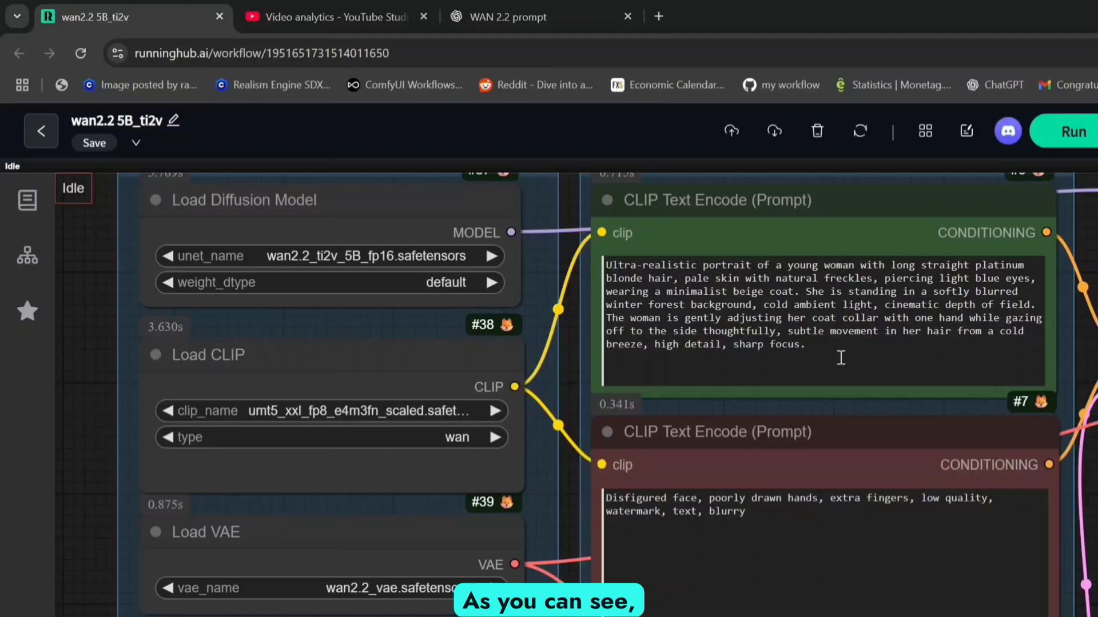
pyautogui.moveTo(840, 358); pyautogui.dragTo(596, 257)
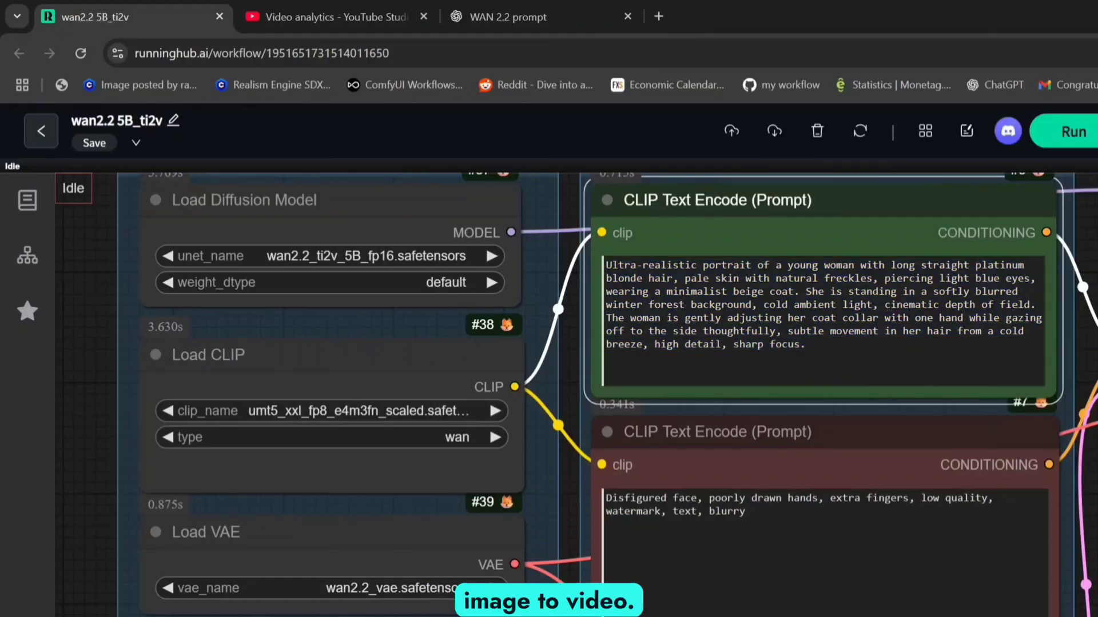
pyautogui.scroll(-5, 972, 546)
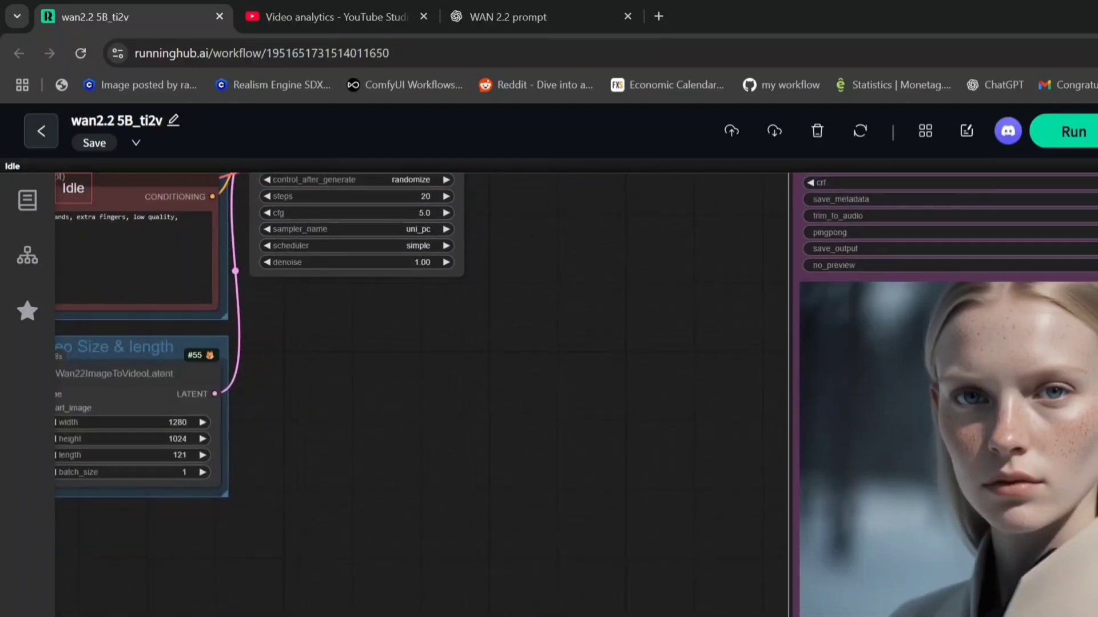
pyautogui.rightClick(1096, 366)
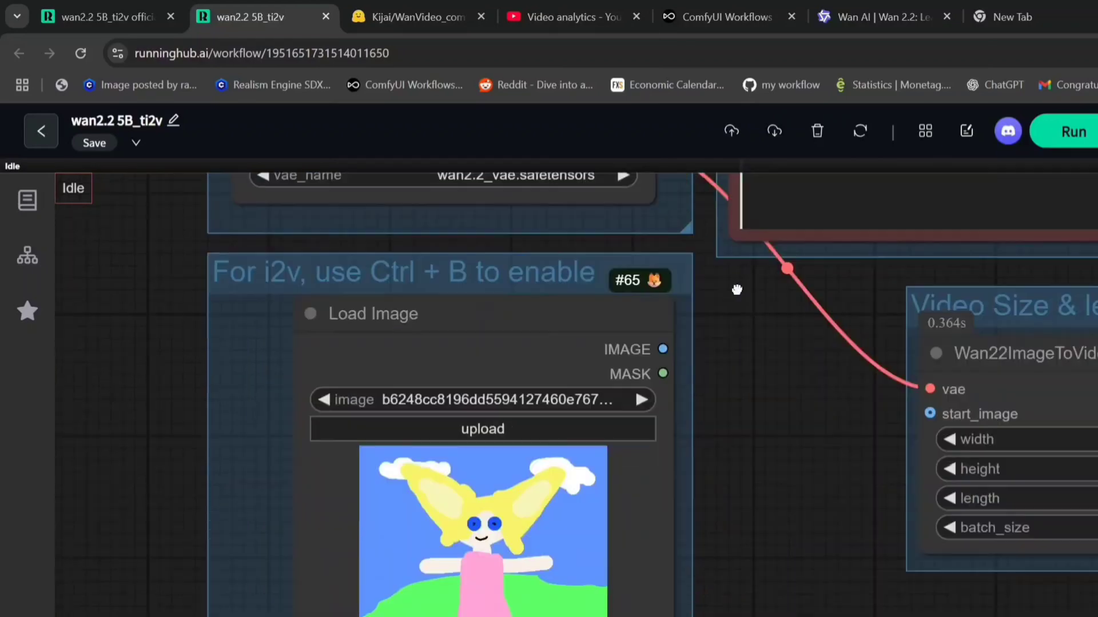
pyautogui.click(581, 446)
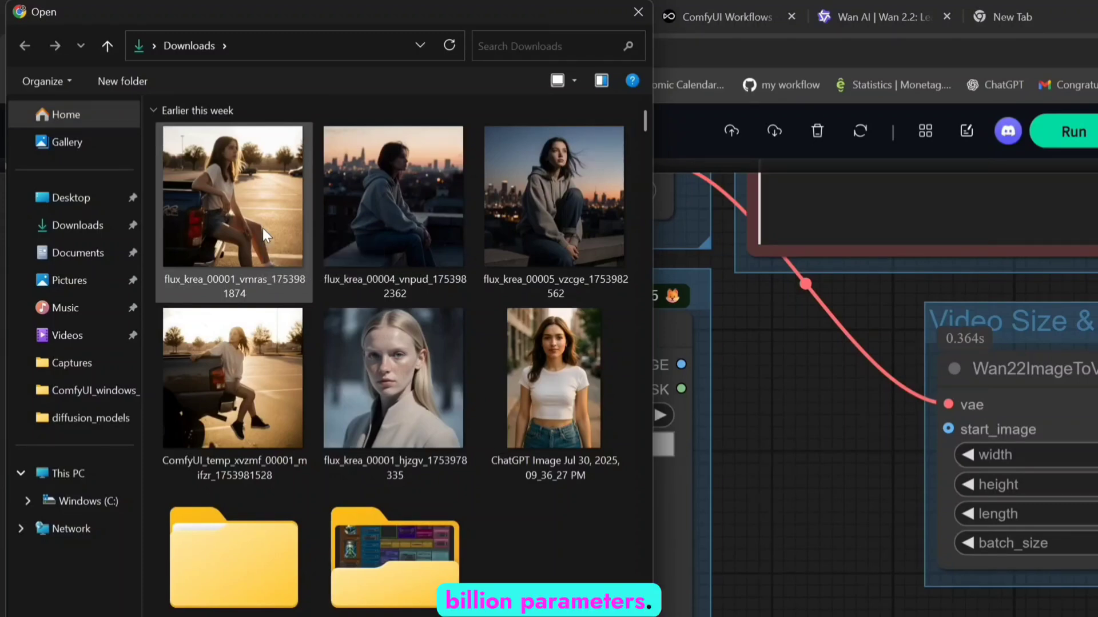
pyautogui.doubleClick(263, 228)
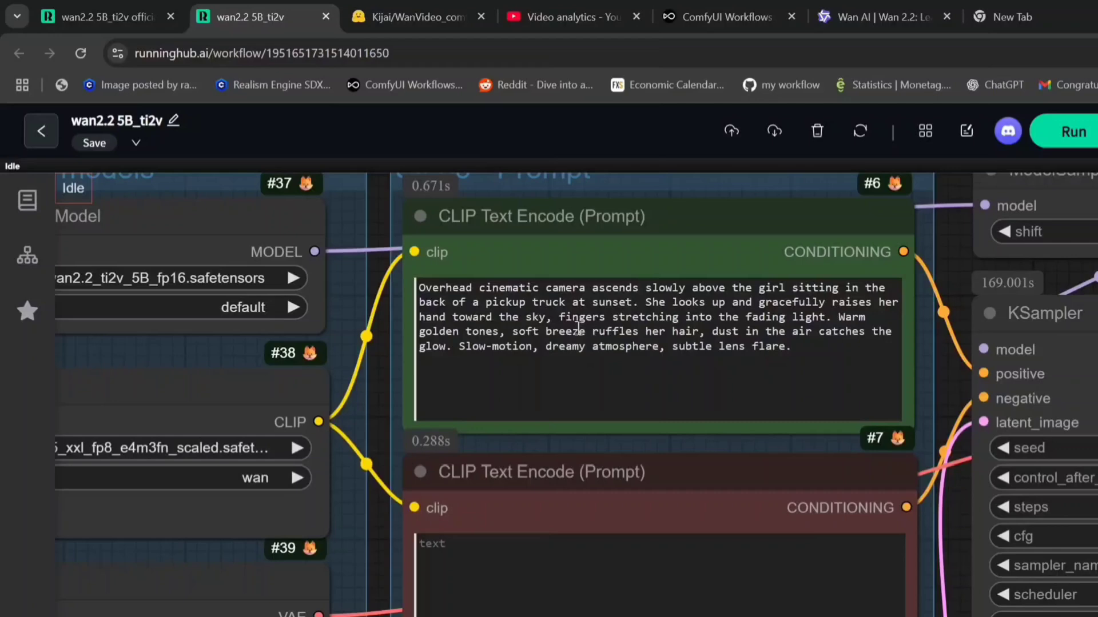
# Step: Read the complete overhead camera prompt about the girl in the pickup truck in the positive CLIP Text Encode node
pyautogui.moveTo(419, 289); pyautogui.dragTo(683, 314)
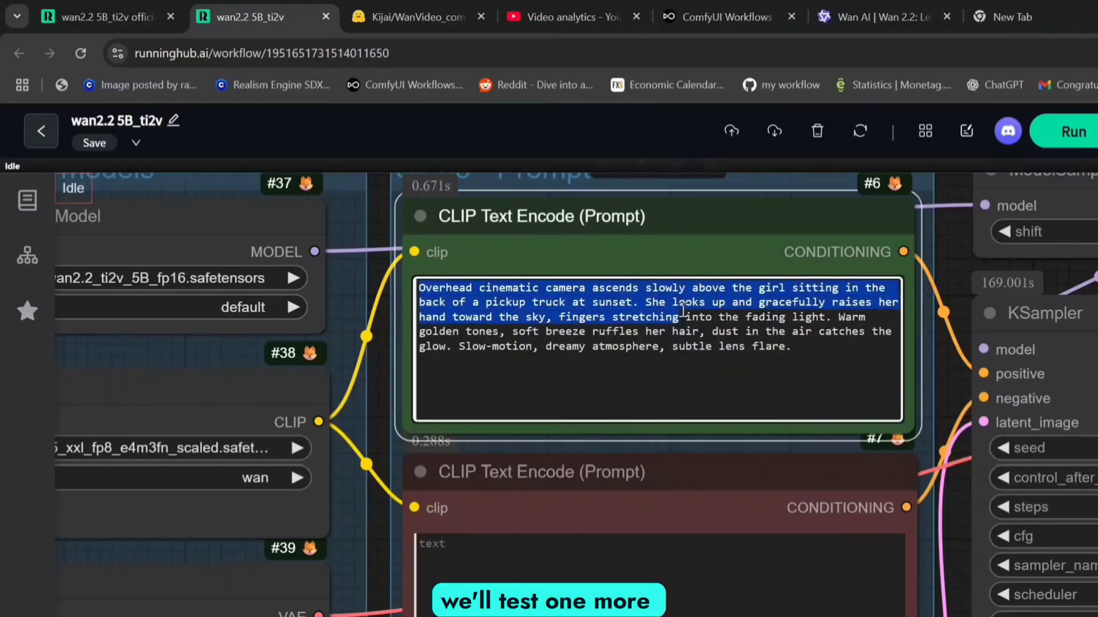
pyautogui.moveTo(758, 325); pyautogui.dragTo(776, 350)
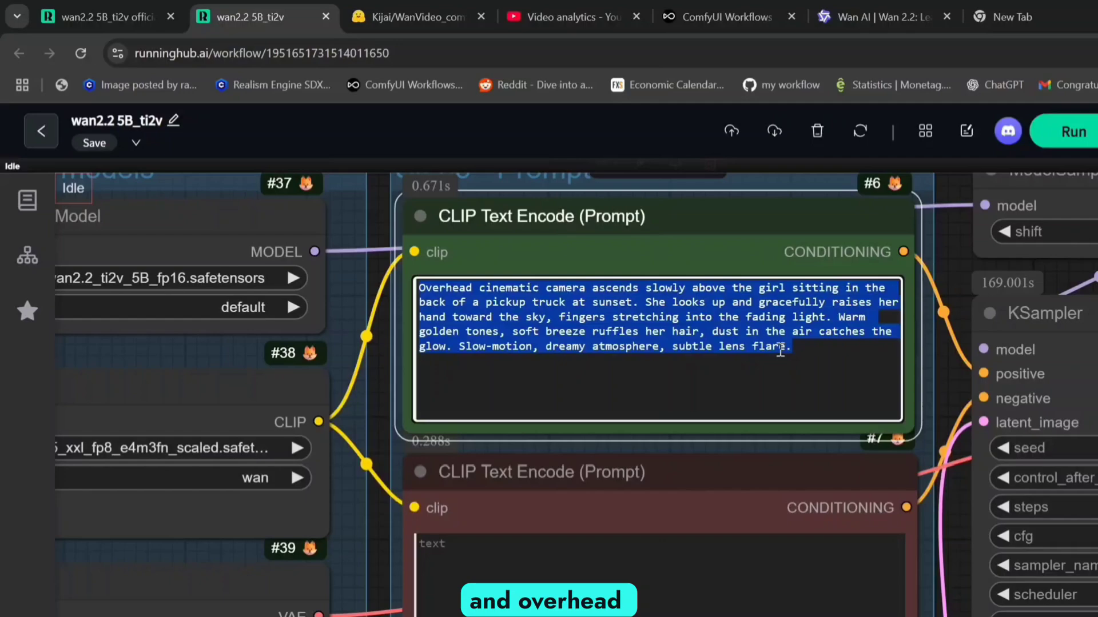
pyautogui.press('Escape')
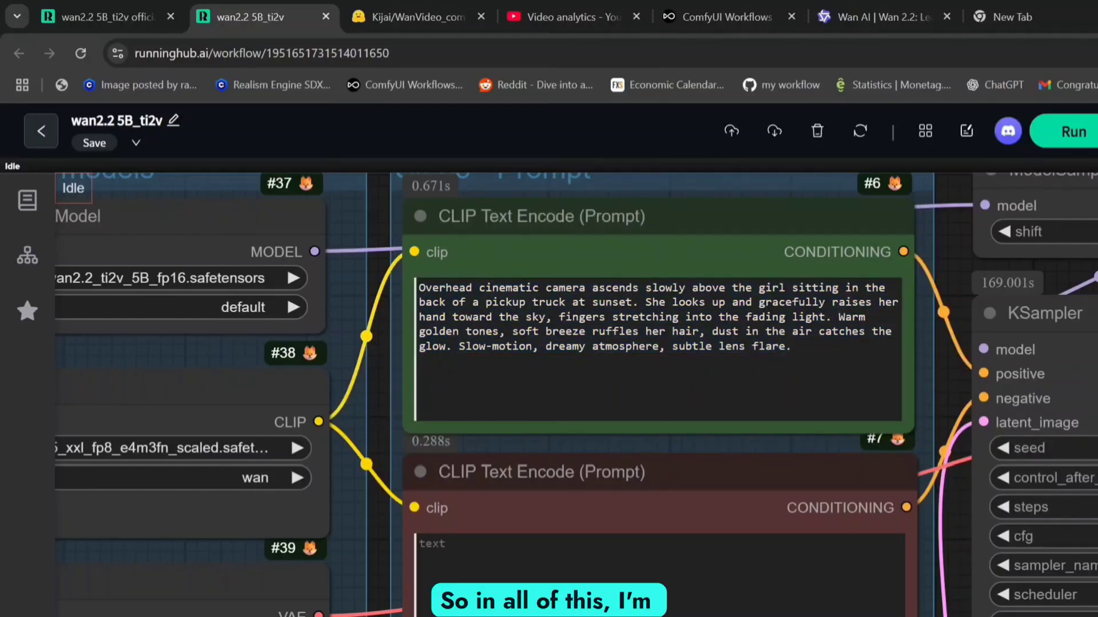
# Step: Play the output node's generated video of the girl raising her arms at full size, and return to the workflow
pyautogui.moveTo(1097, 427); pyautogui.dragTo(694, 314)
pyautogui.scroll(-9, 933, 467)
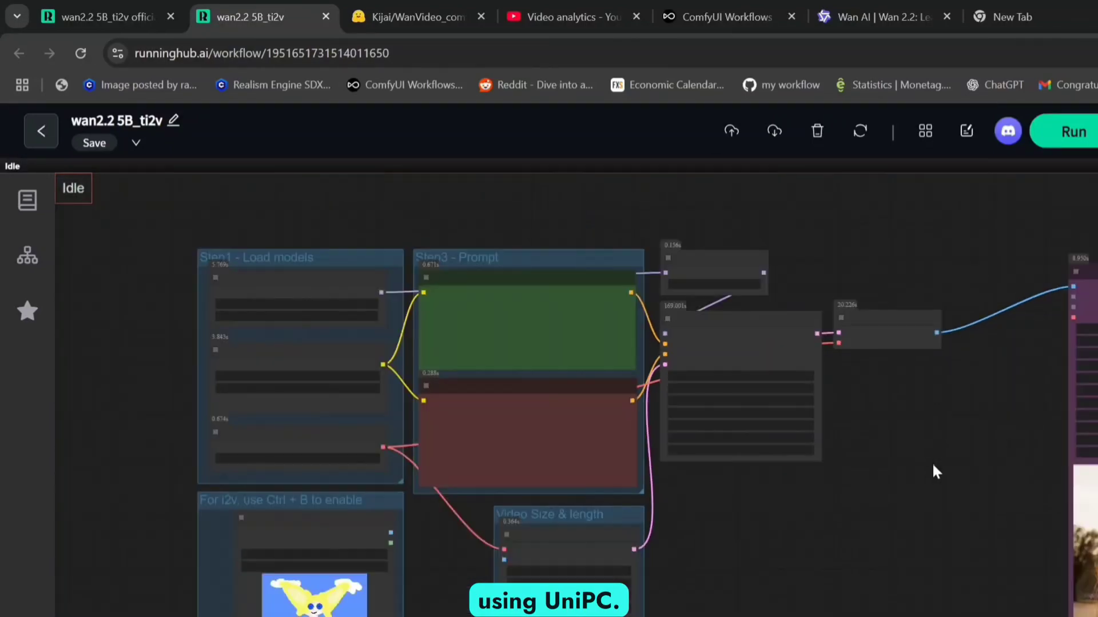
pyautogui.moveTo(959, 498); pyautogui.dragTo(700, 393)
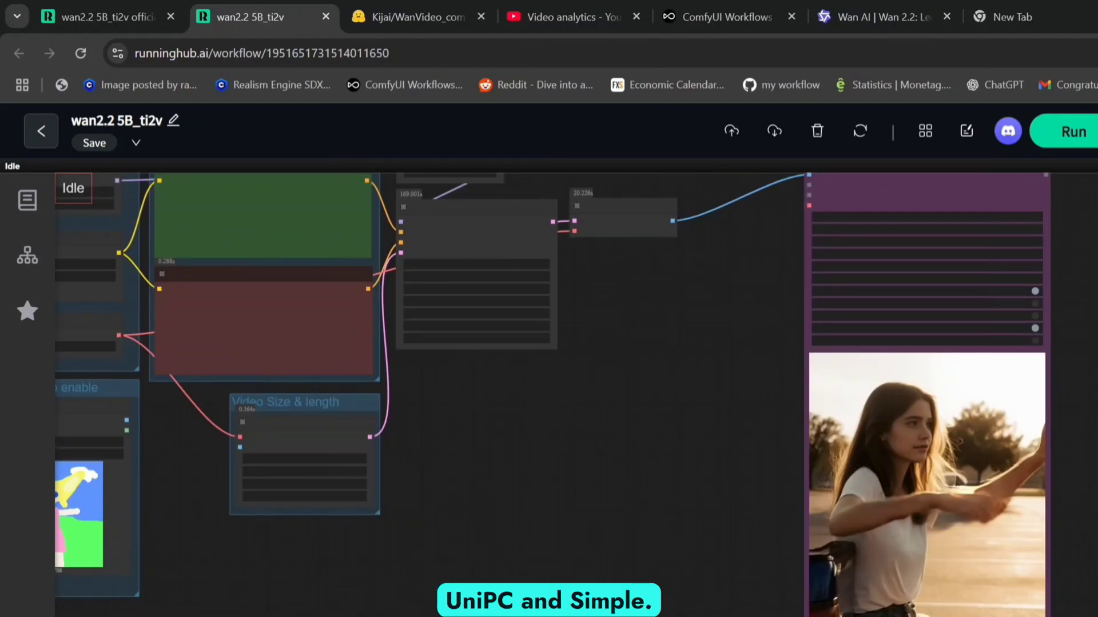
pyautogui.click(937, 596)
pyautogui.click(731, 446)
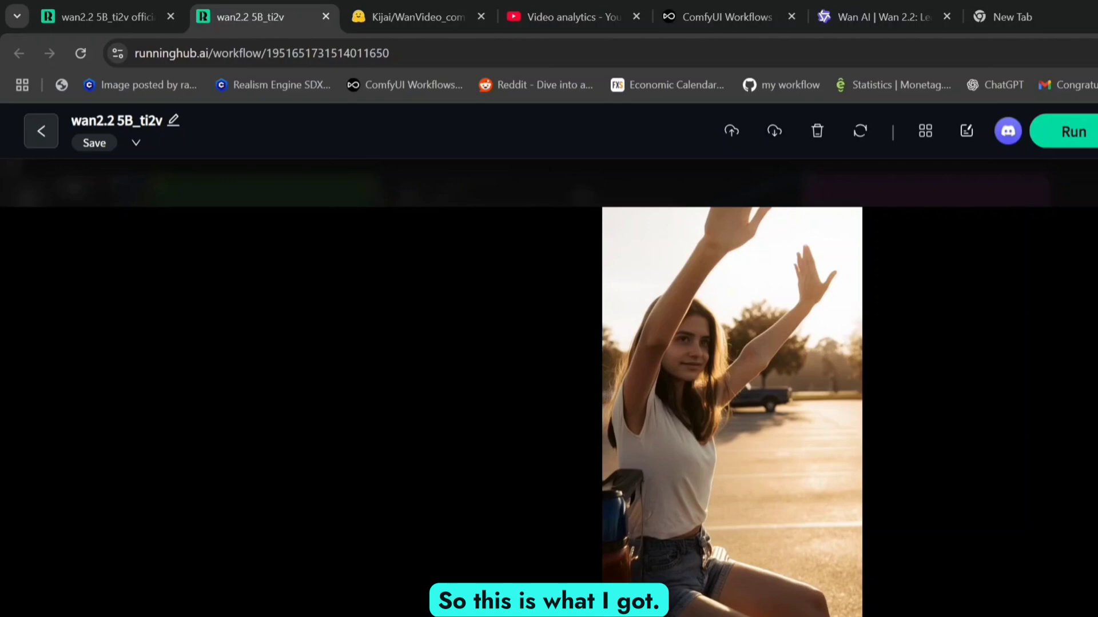
pyautogui.click(866, 585)
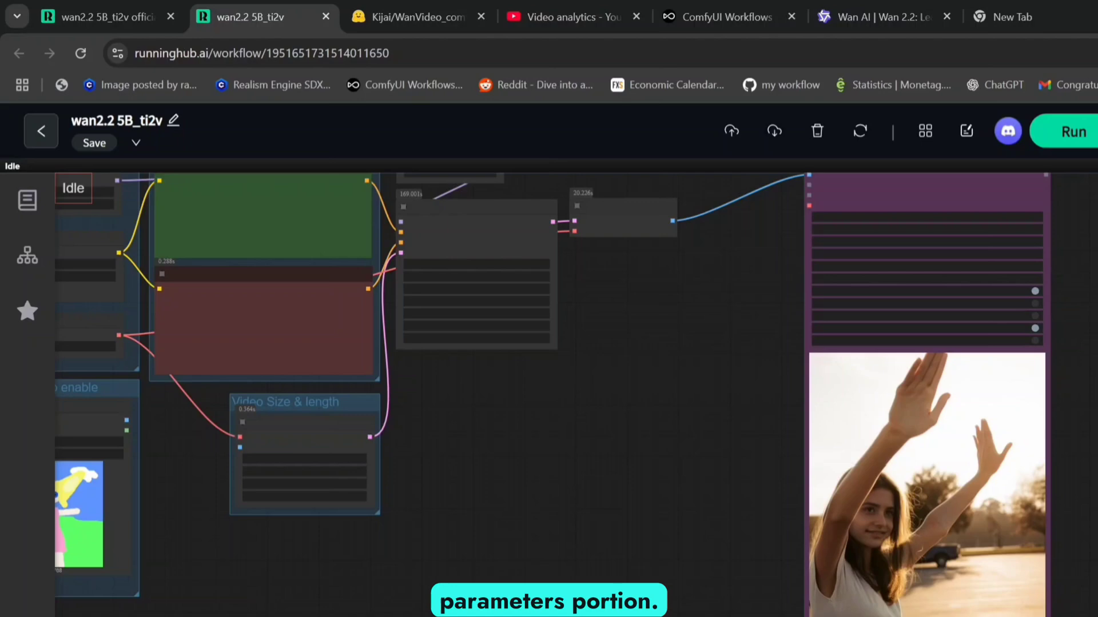
# Step: Check the video output node's options and look over the model-loading and prompt groups of the wan2.2 5B_ti2v workflow
pyautogui.rightClick(1001, 483)
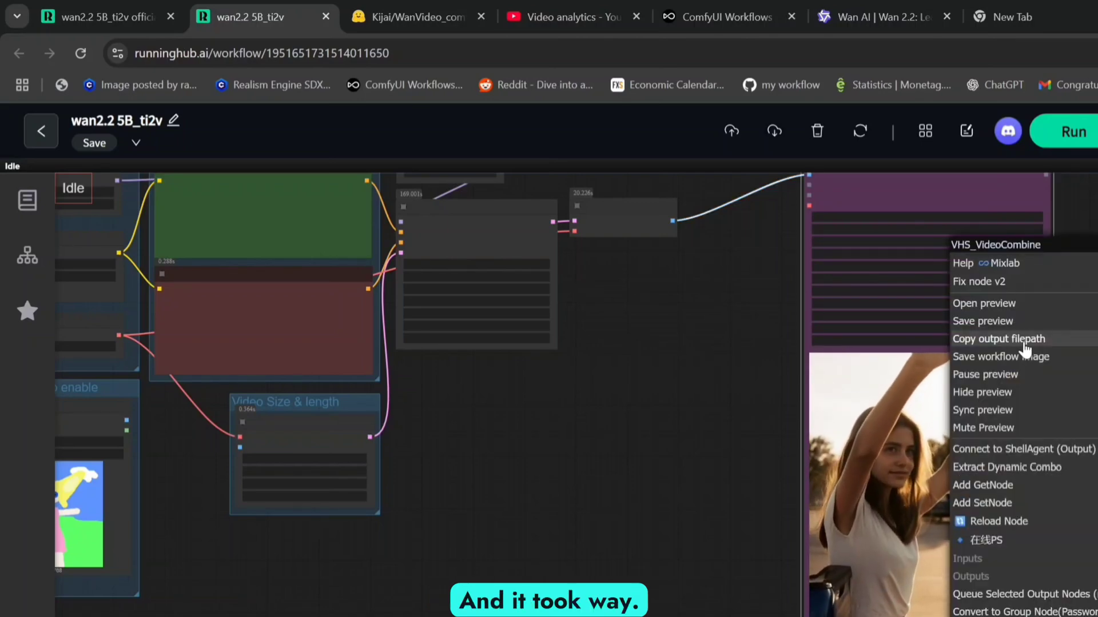
pyautogui.moveTo(581, 500); pyautogui.dragTo(1097, 600)
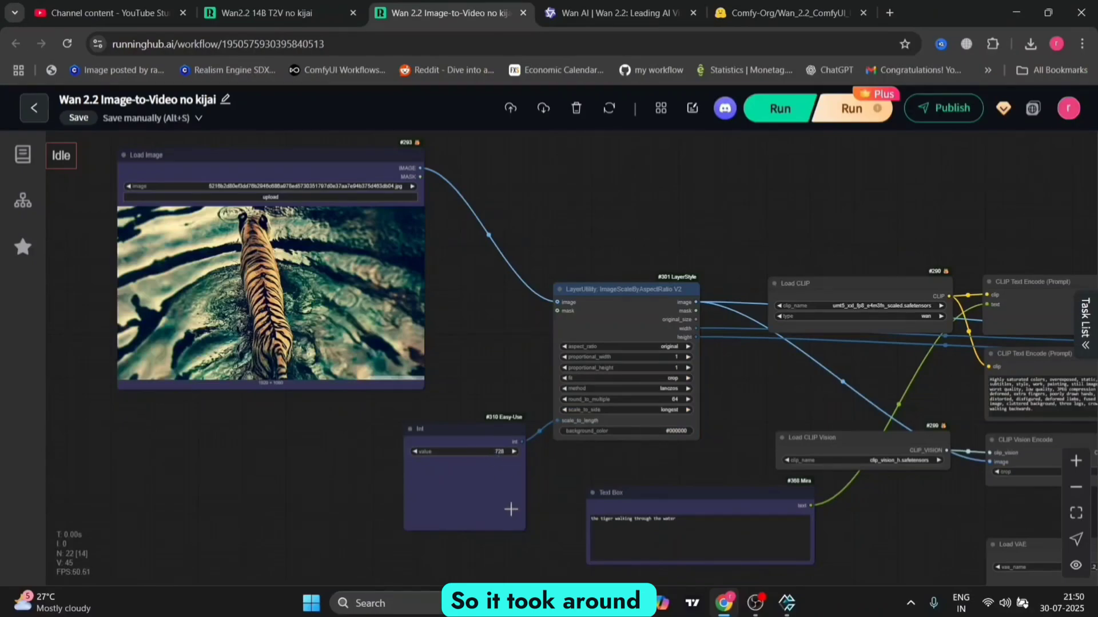
pyautogui.moveTo(532, 445); pyautogui.dragTo(226, 362)
# Step: Read the tiger prompt in the Text Box of the Wan 2.2 Image-to-Video no kijai workflow and check the file selected in Load VAE
pyautogui.scroll(11, 357, 414)
pyautogui.moveTo(404, 473); pyautogui.dragTo(144, 469)
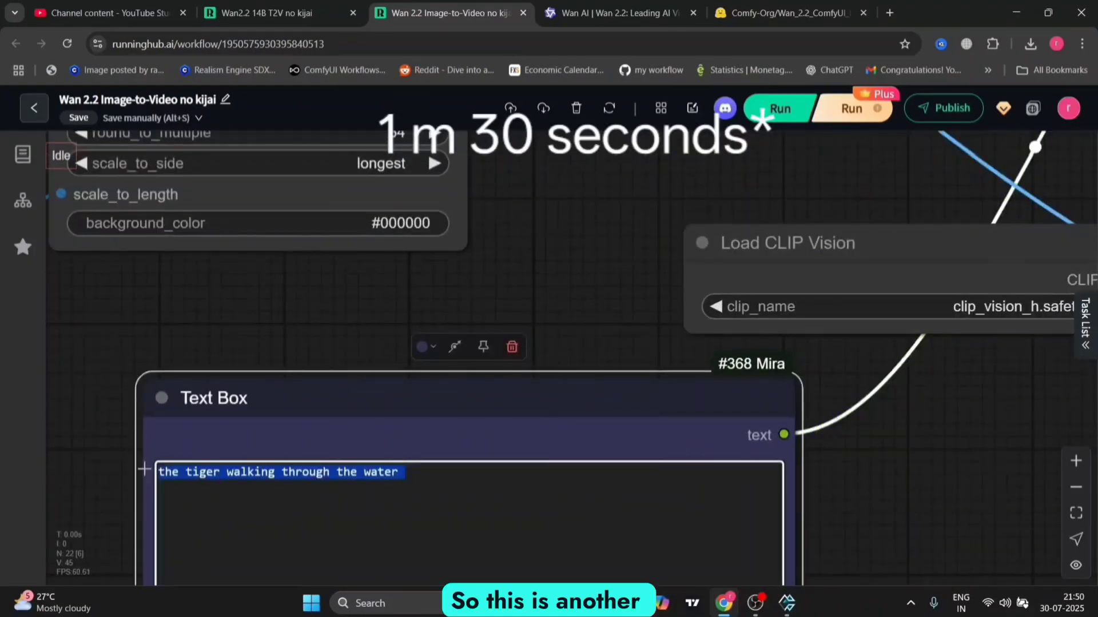
pyautogui.scroll(-9, 560, 303)
pyautogui.moveTo(559, 300); pyautogui.dragTo(235, 297)
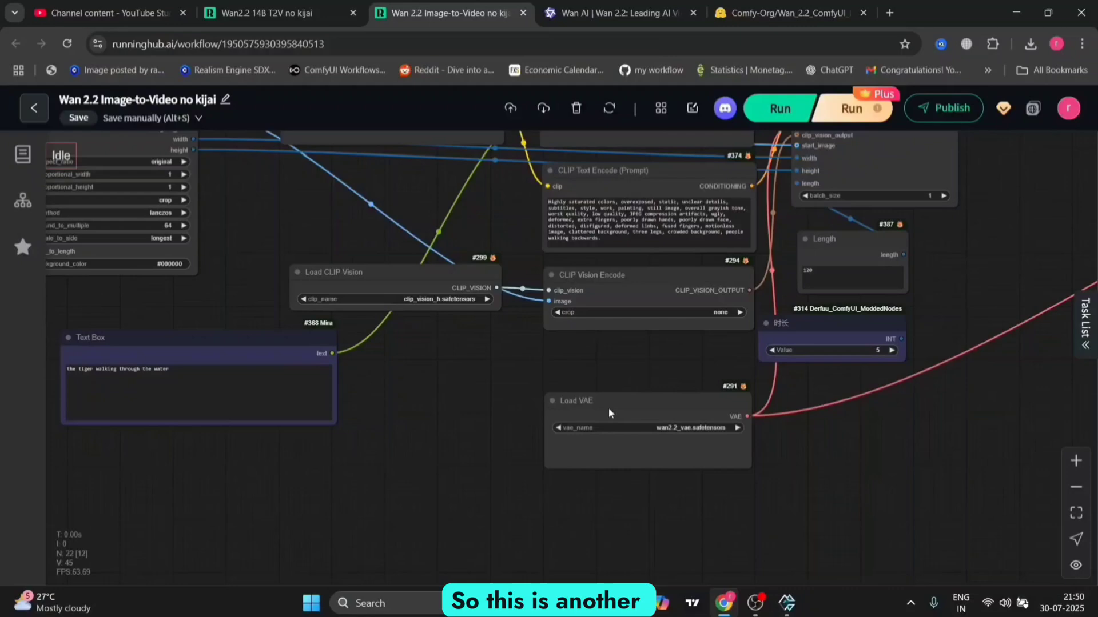
pyautogui.scroll(9, 711, 453)
pyautogui.scroll(2, 710, 454)
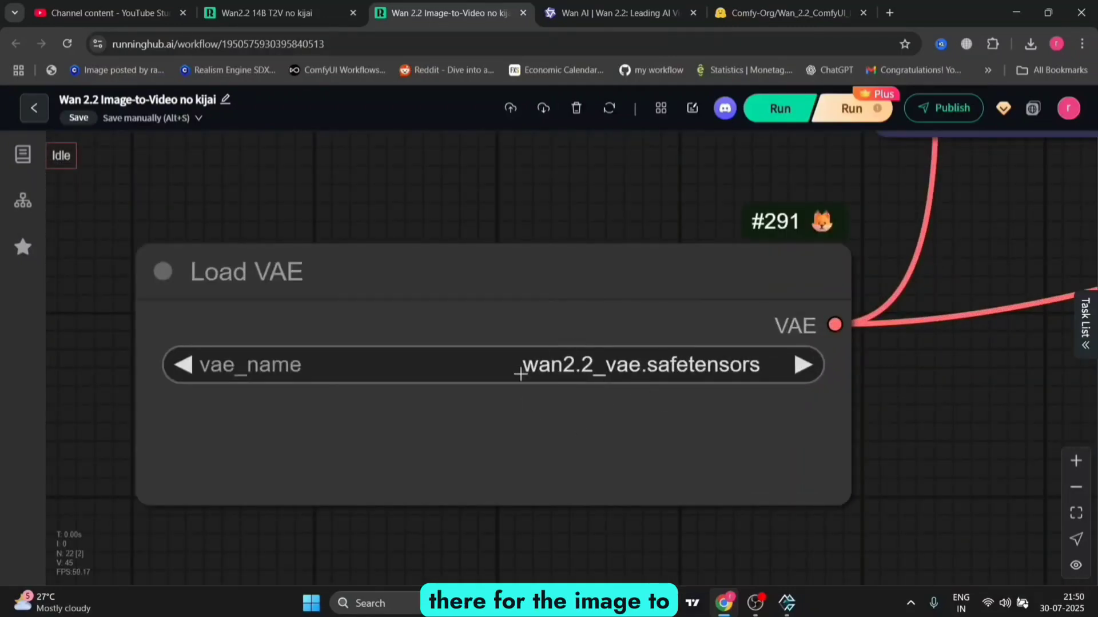
pyautogui.scroll(-6, 521, 375)
# Step: Examine the high-noise and low-noise 14B model selections in the two Load Diffusion Model nodes
pyautogui.scroll(3, 633, 353)
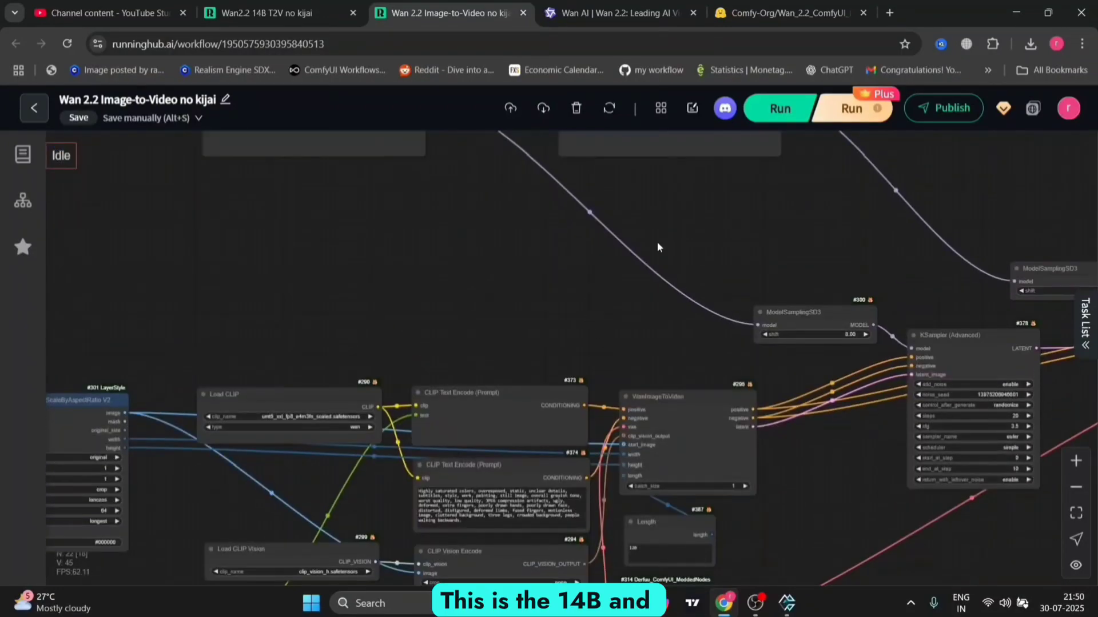
pyautogui.moveTo(657, 247); pyautogui.dragTo(735, 440)
pyautogui.scroll(4, 527, 372)
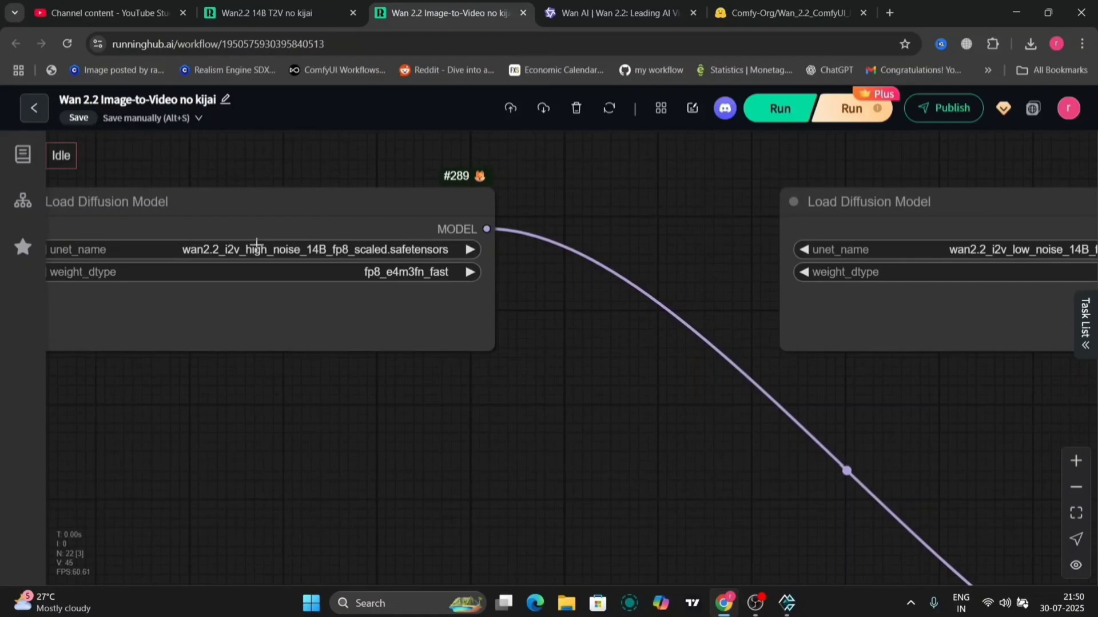
pyautogui.scroll(-4, 733, 407)
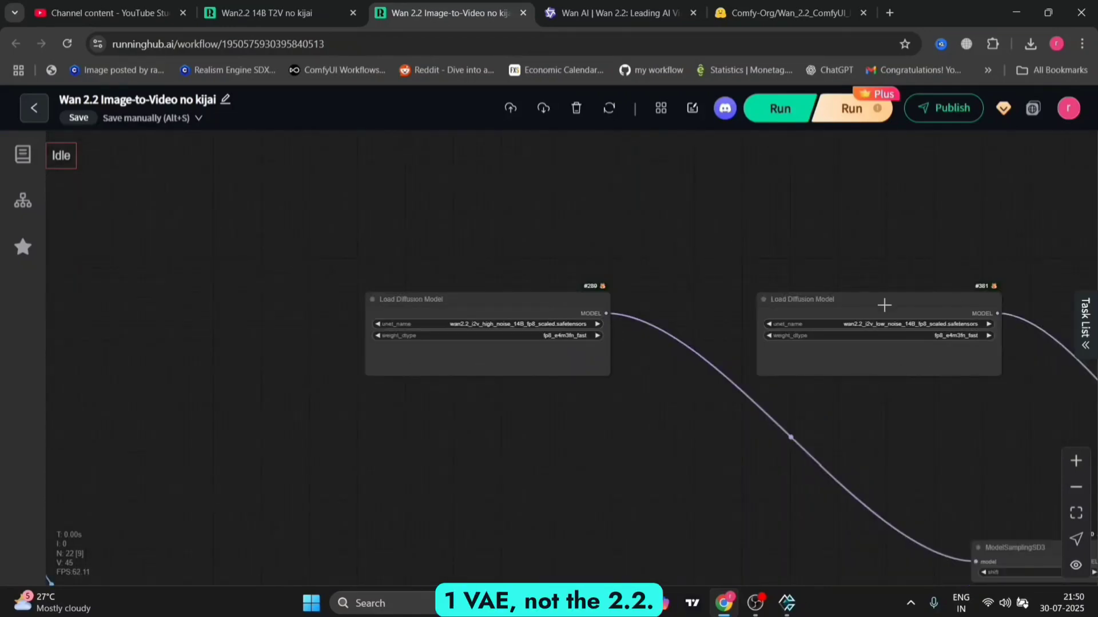
pyautogui.scroll(5, 935, 405)
pyautogui.scroll(-3, 865, 430)
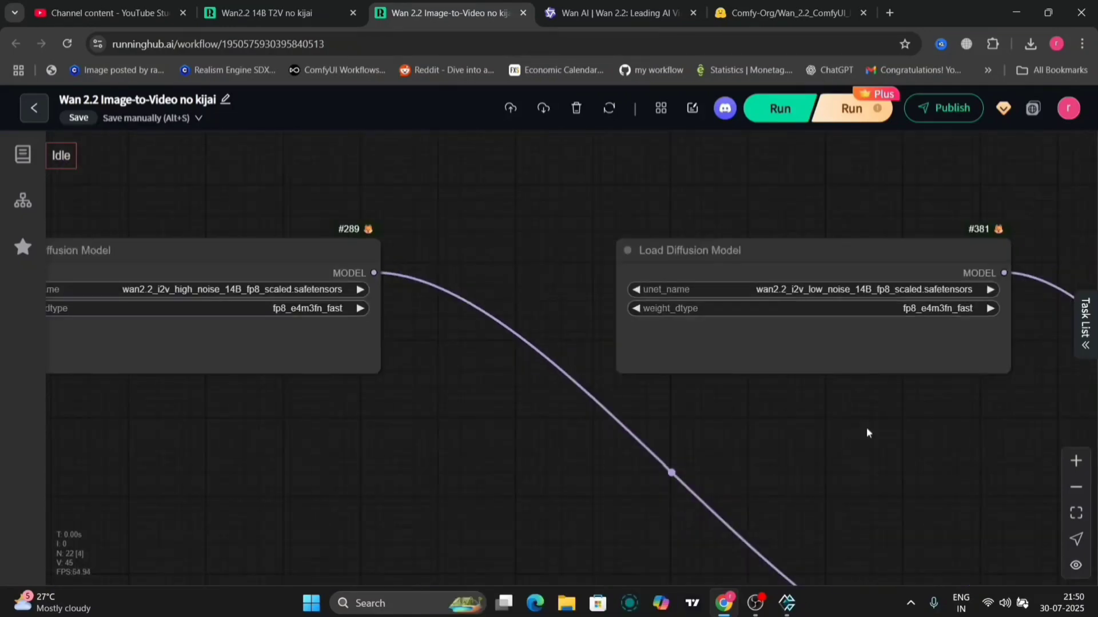
# Step: Examine the ModelSamplingSD3 and KSampler (Advanced) settings and check the frame count in the Length node
pyautogui.moveTo(862, 430); pyautogui.dragTo(429, 185)
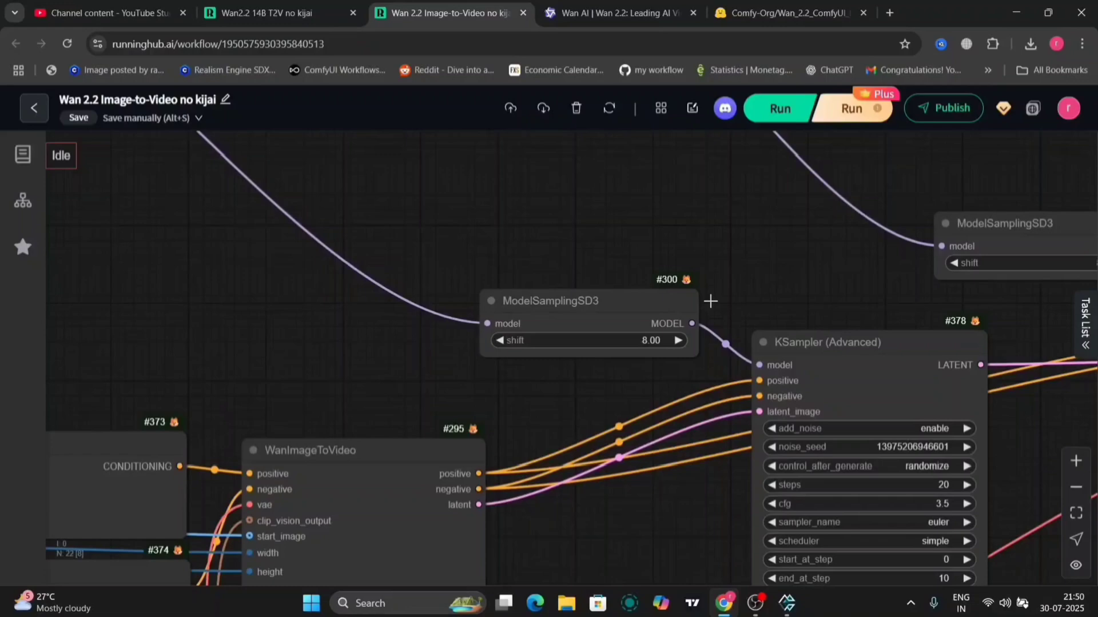
pyautogui.moveTo(596, 272); pyautogui.dragTo(292, 296)
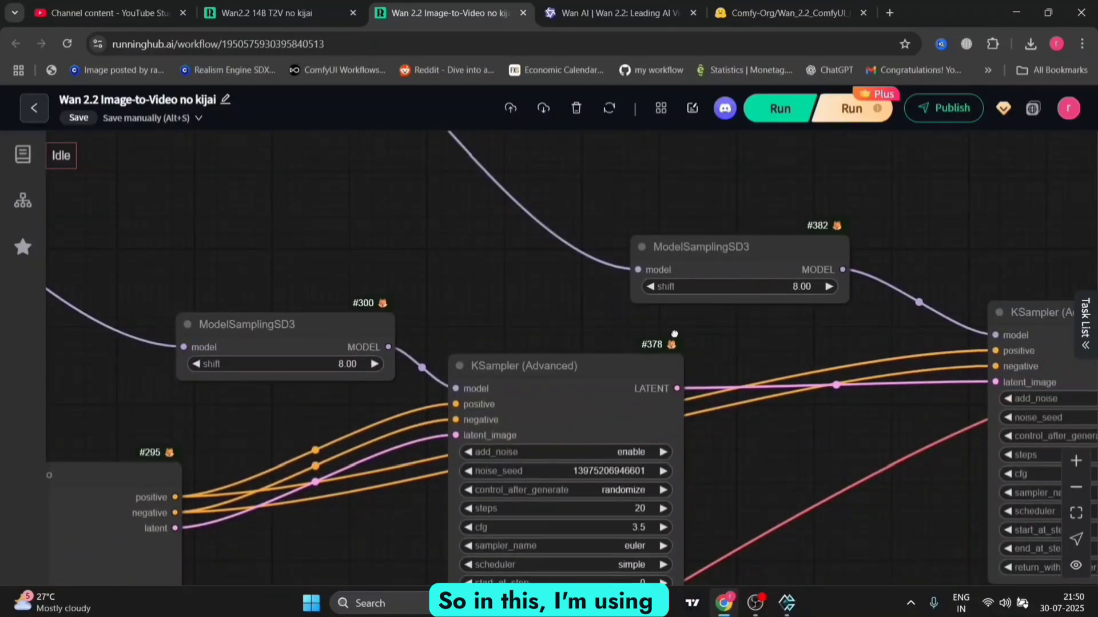
pyautogui.moveTo(675, 334); pyautogui.dragTo(485, 312)
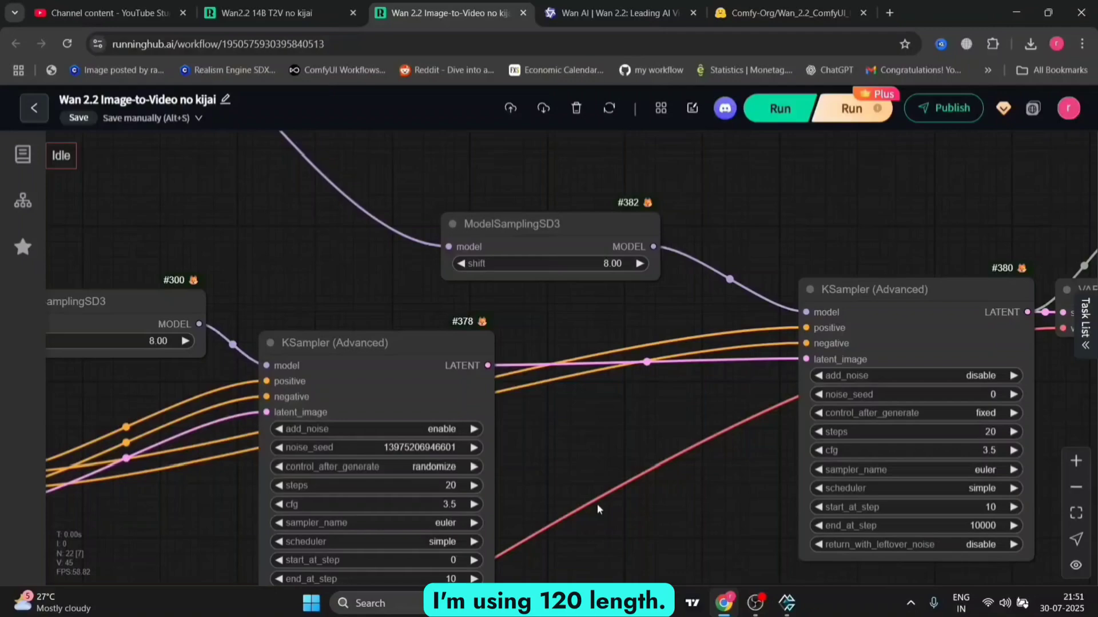
pyautogui.scroll(-5, 598, 503)
pyautogui.moveTo(598, 503); pyautogui.dragTo(773, 265)
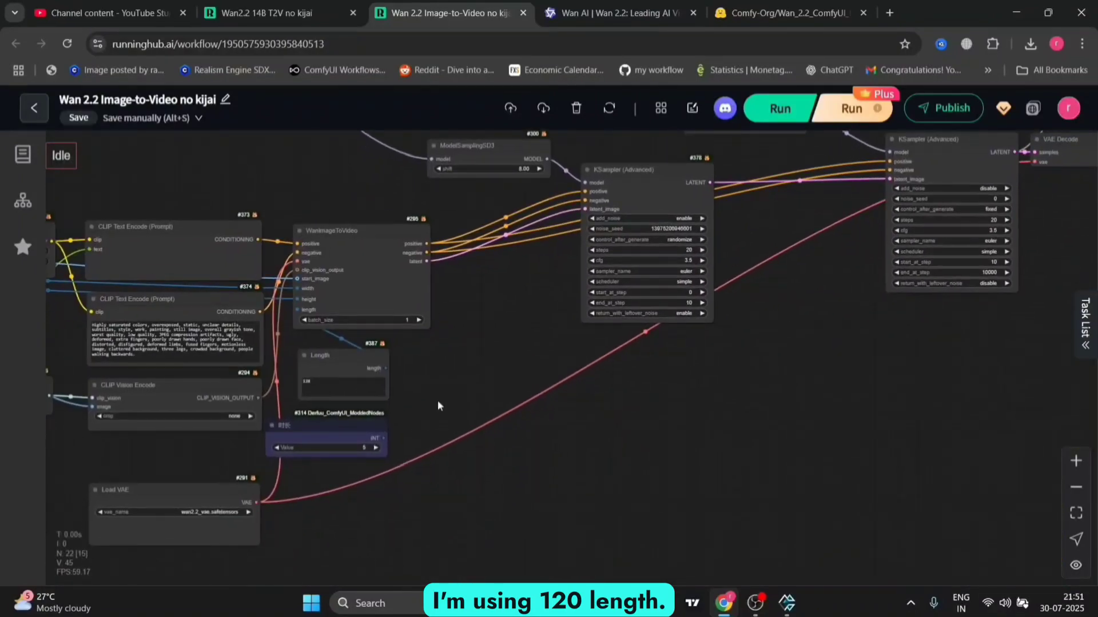
pyautogui.scroll(5, 438, 405)
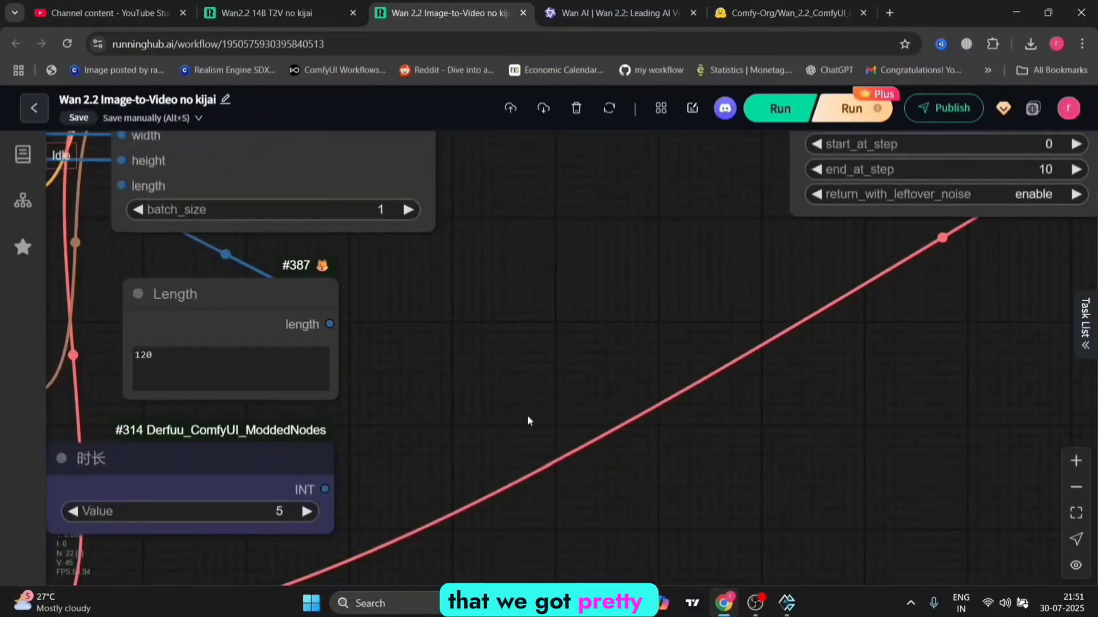
pyautogui.scroll(-5, 527, 420)
# Step: Find the tiger video in the output node and play its saved file in Media Player
pyautogui.moveTo(515, 457); pyautogui.dragTo(200, 409)
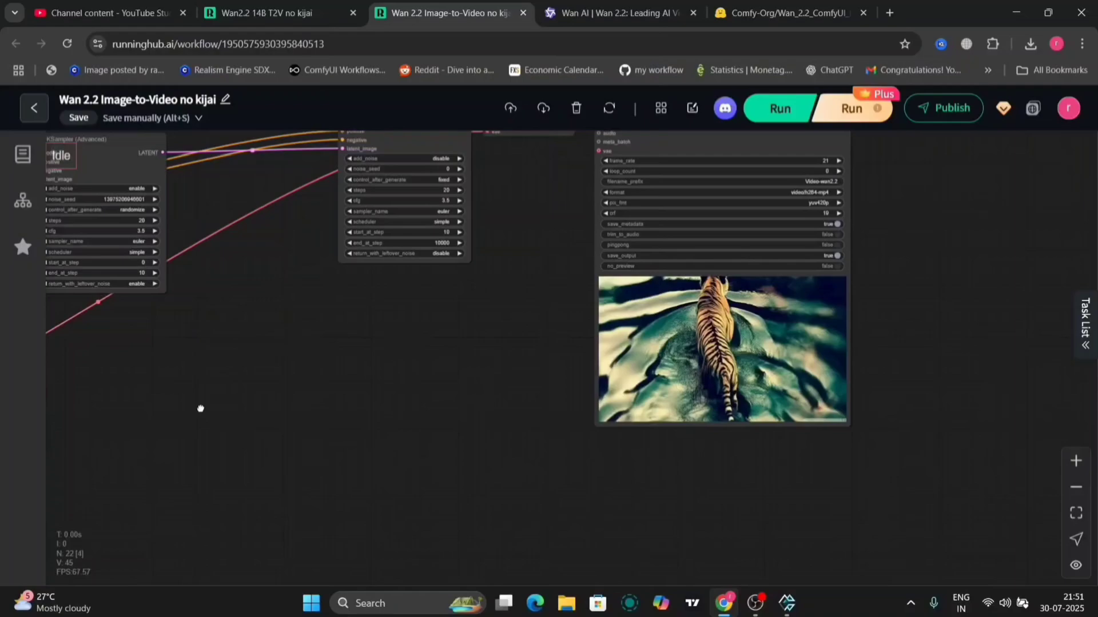
pyautogui.moveTo(448, 373); pyautogui.dragTo(267, 375)
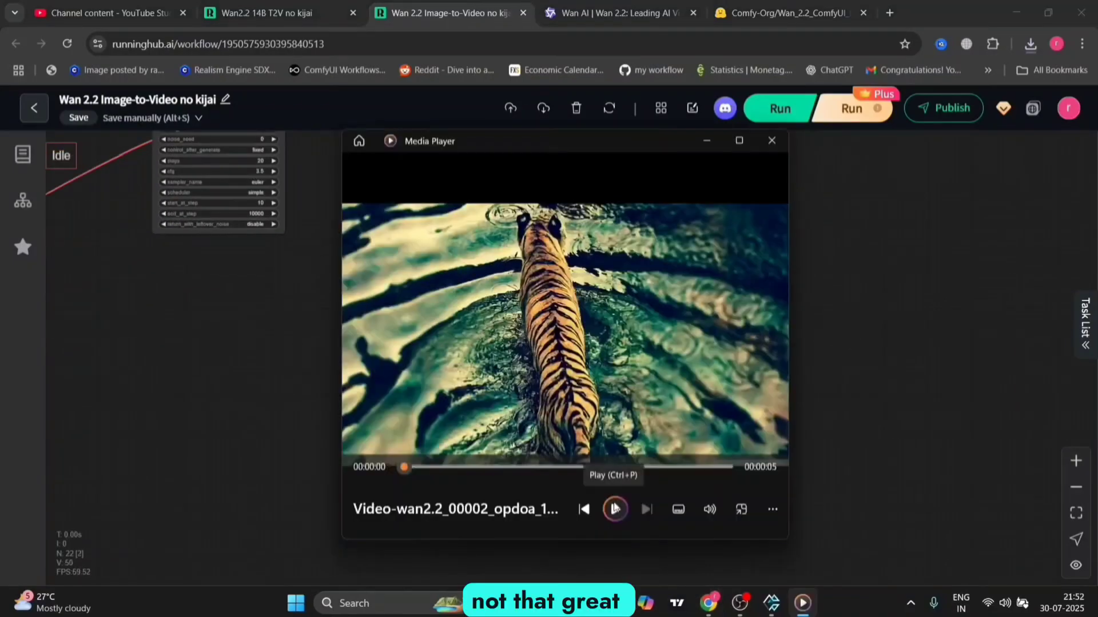
pyautogui.click(615, 509)
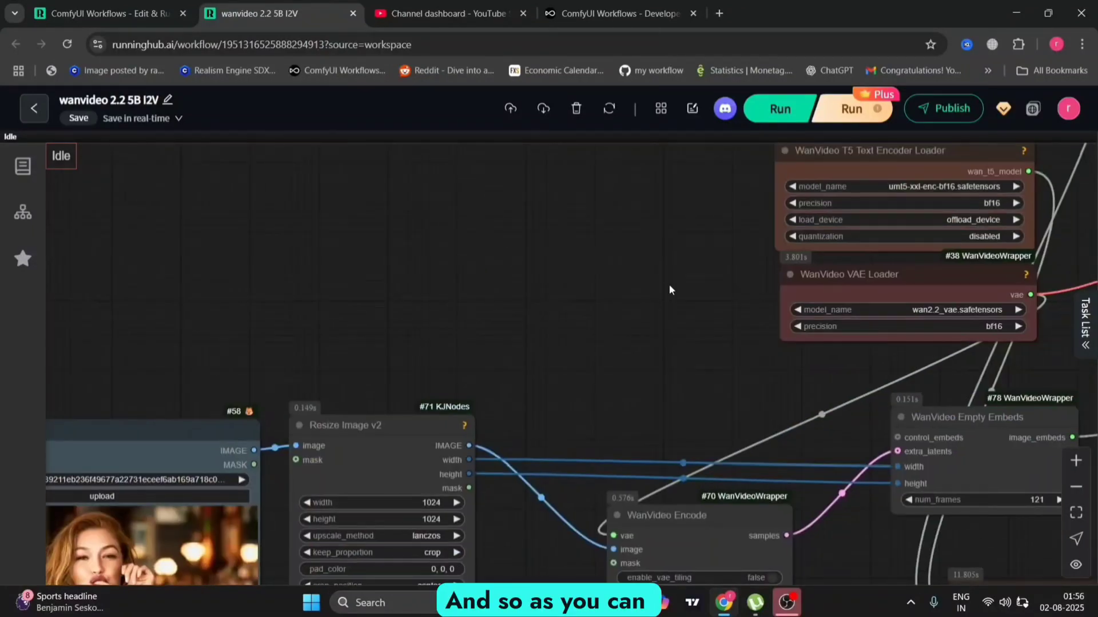
# Step: Examine the model, text encoder and VAE loaders and the EasyCache node in the wanvideo 2.2 5B I2V workflow
pyautogui.moveTo(670, 286); pyautogui.dragTo(186, 462)
pyautogui.moveTo(594, 339); pyautogui.dragTo(633, 398)
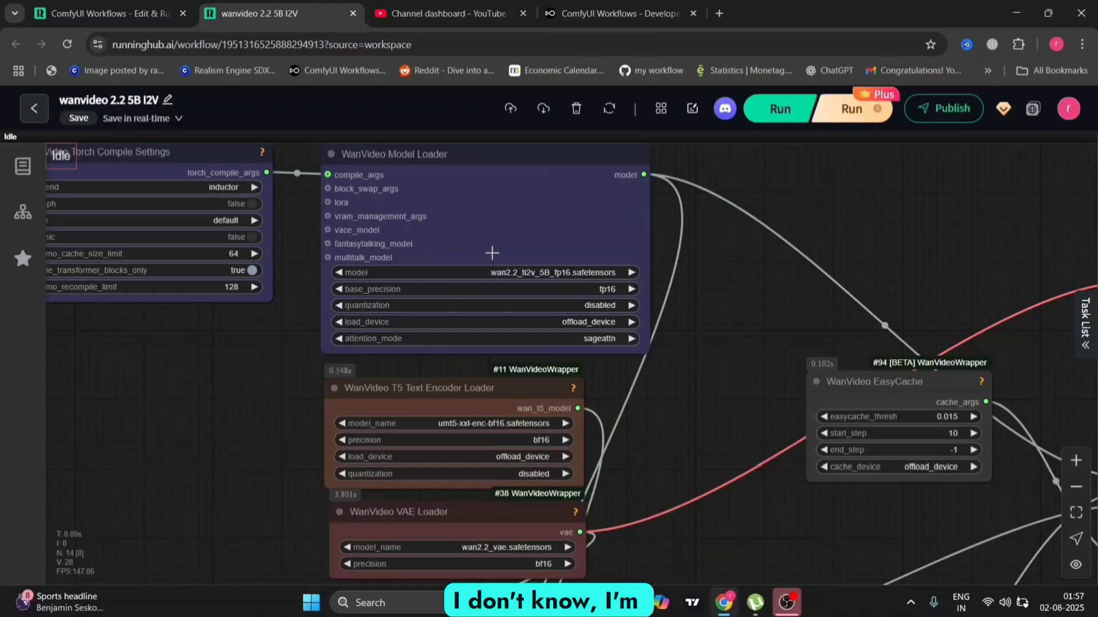
pyautogui.moveTo(660, 454); pyautogui.dragTo(354, 316)
pyautogui.moveTo(615, 233); pyautogui.dragTo(623, 386)
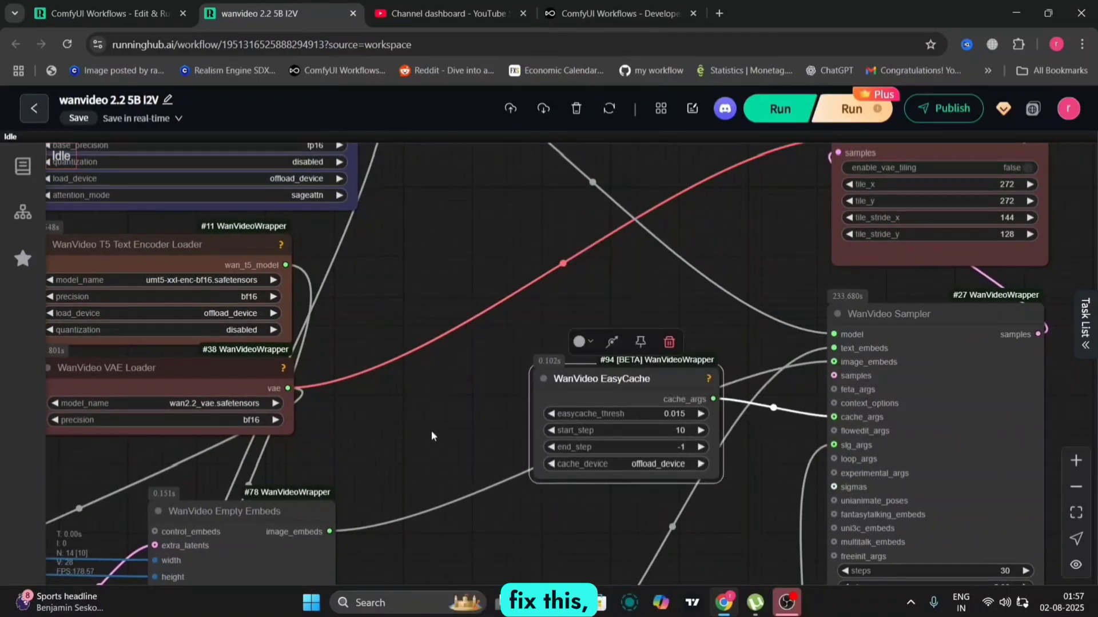
pyautogui.moveTo(432, 432); pyautogui.dragTo(525, 286)
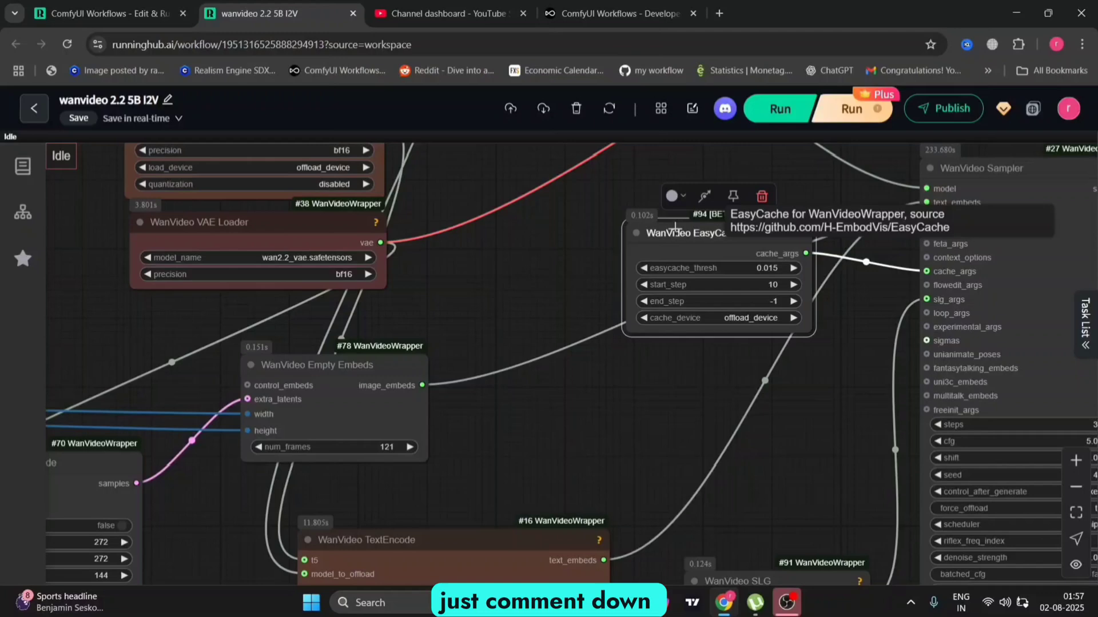
# Step: Read the positive prompt about the girl licking her fingers in the WanVideo TextEncode node
pyautogui.moveTo(547, 465); pyautogui.dragTo(667, 255)
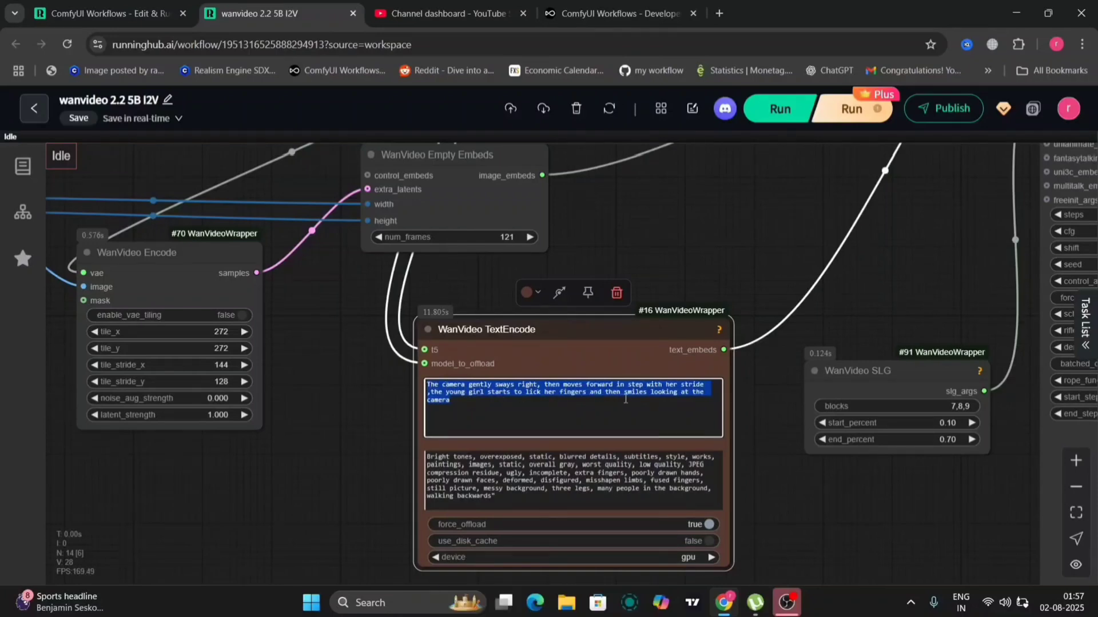
pyautogui.click(797, 504)
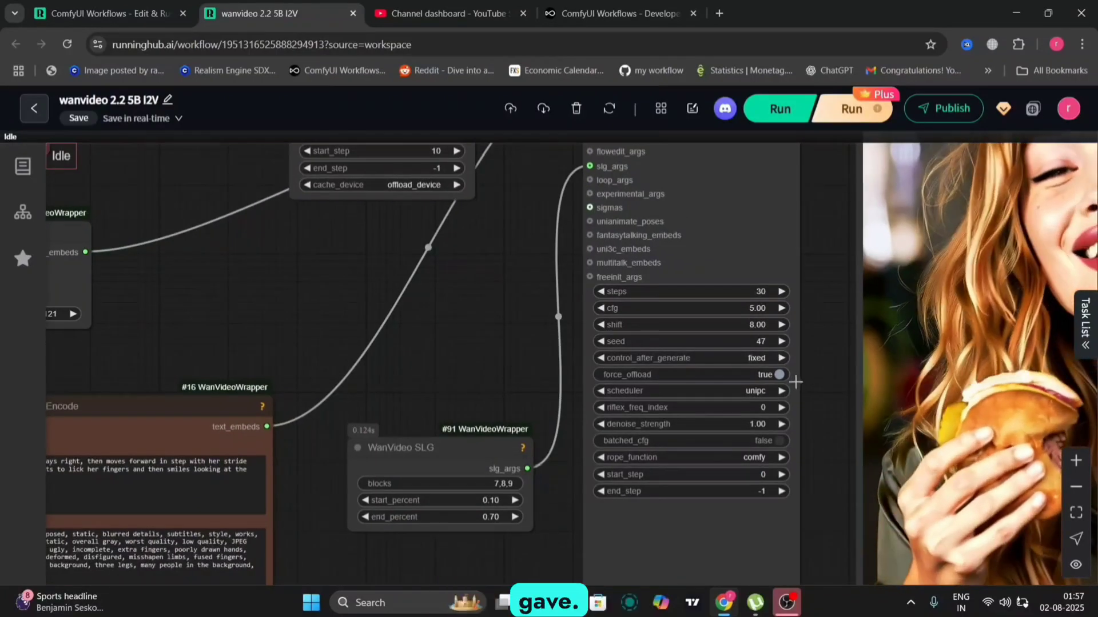
pyautogui.moveTo(795, 382); pyautogui.dragTo(824, 353)
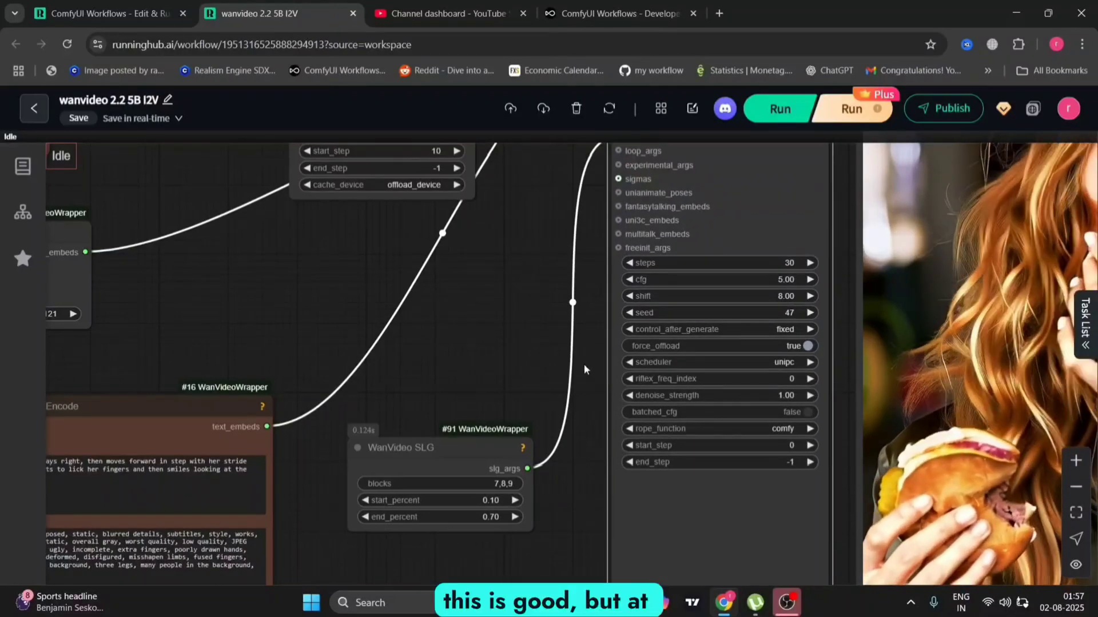
# Step: Inspect the generated video of the woman with the burger and save its preview from the output node
pyautogui.scroll(-5, 575, 364)
pyautogui.moveTo(575, 363); pyautogui.dragTo(324, 423)
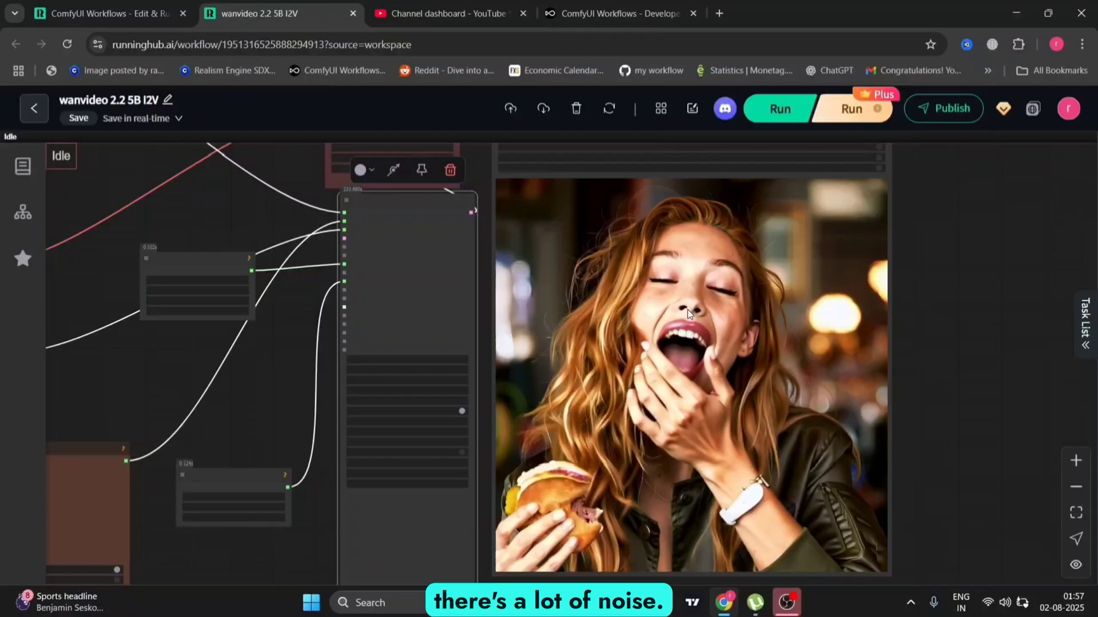
pyautogui.rightClick(687, 310)
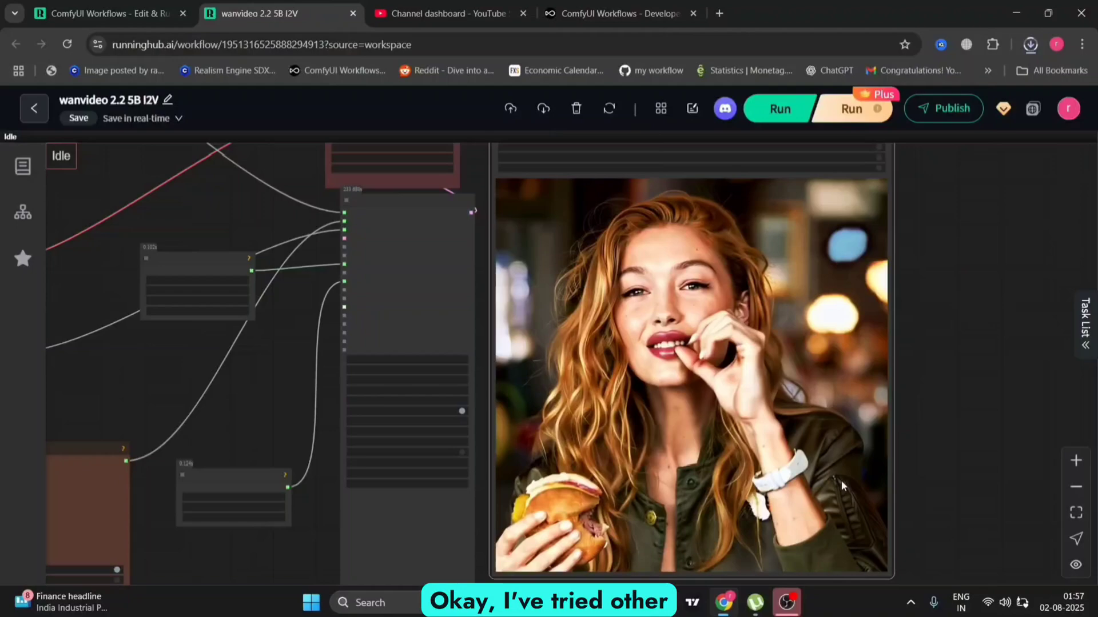
# Step: Browse the scheduler choices in the WanVideo Sampler without changing the selection, and return to the encode and prompt nodes
pyautogui.scroll(5, 485, 447)
pyautogui.moveTo(485, 447); pyautogui.dragTo(844, 389)
pyautogui.click(752, 347)
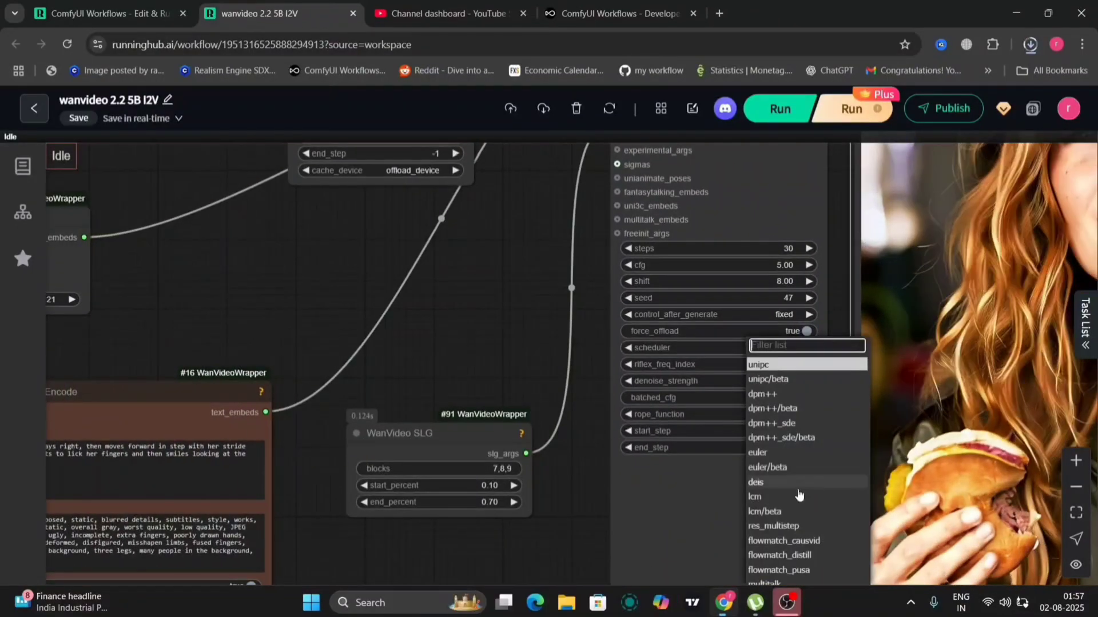
pyautogui.scroll(-1, 797, 496)
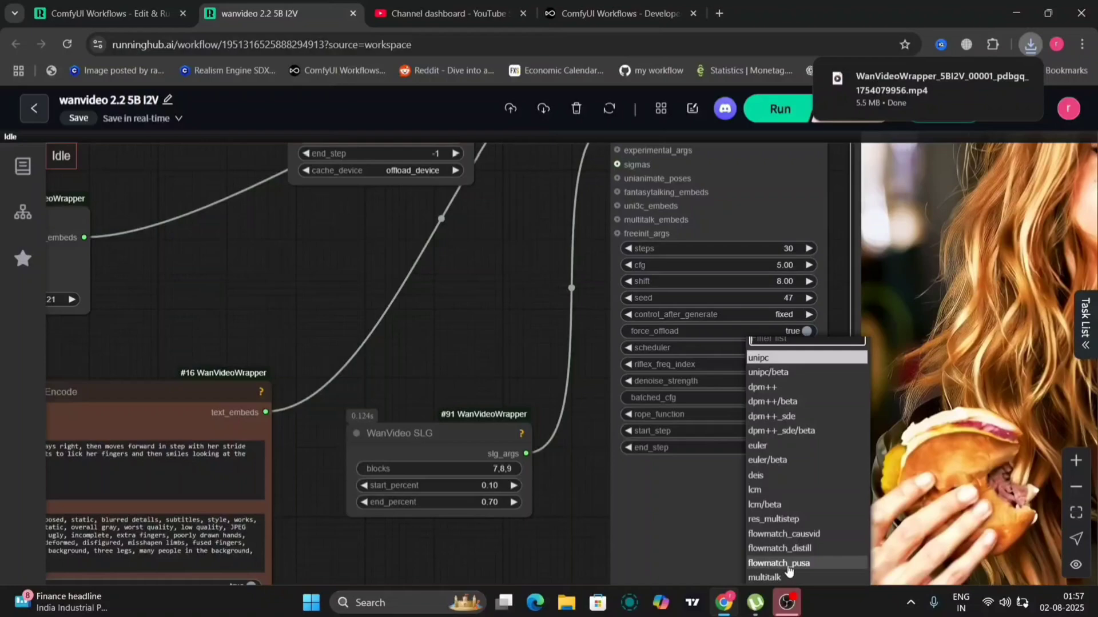
pyautogui.click(543, 549)
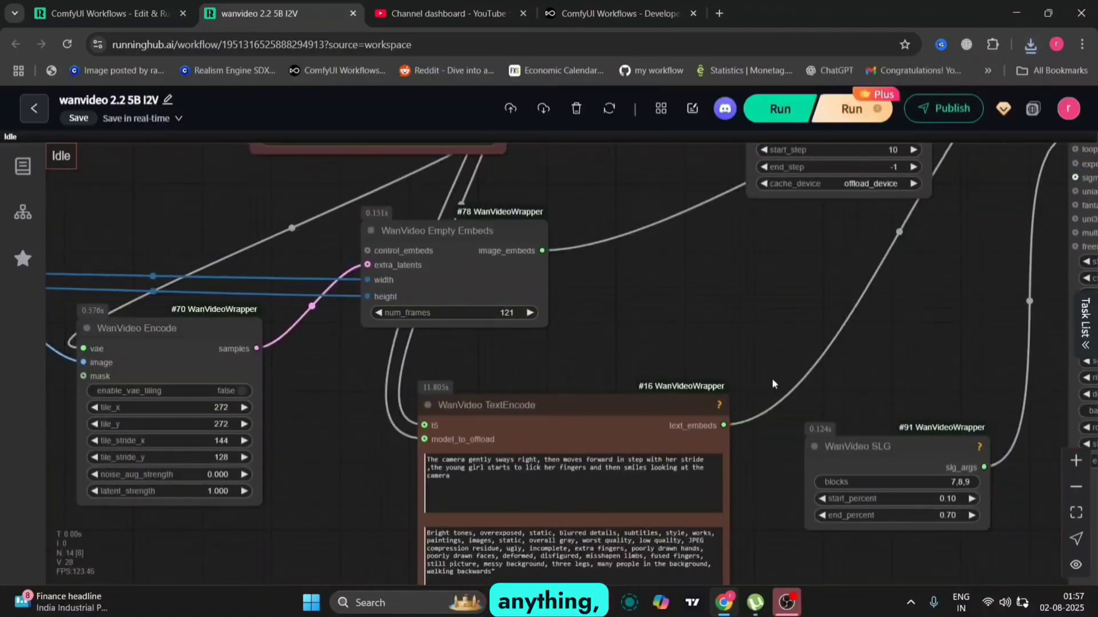
pyautogui.scroll(5, 773, 384)
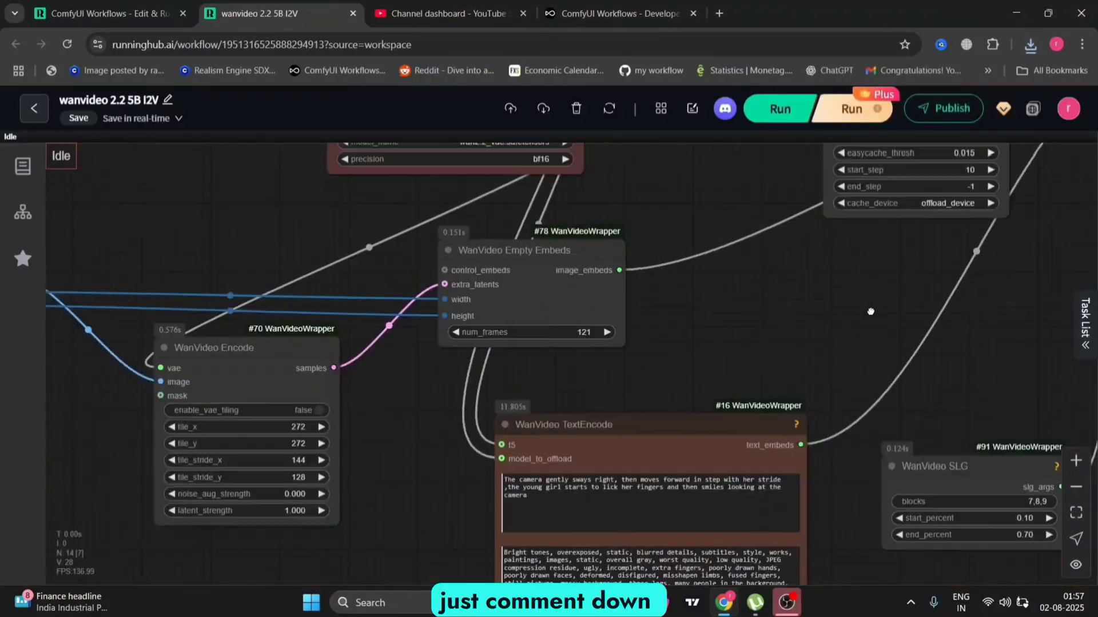